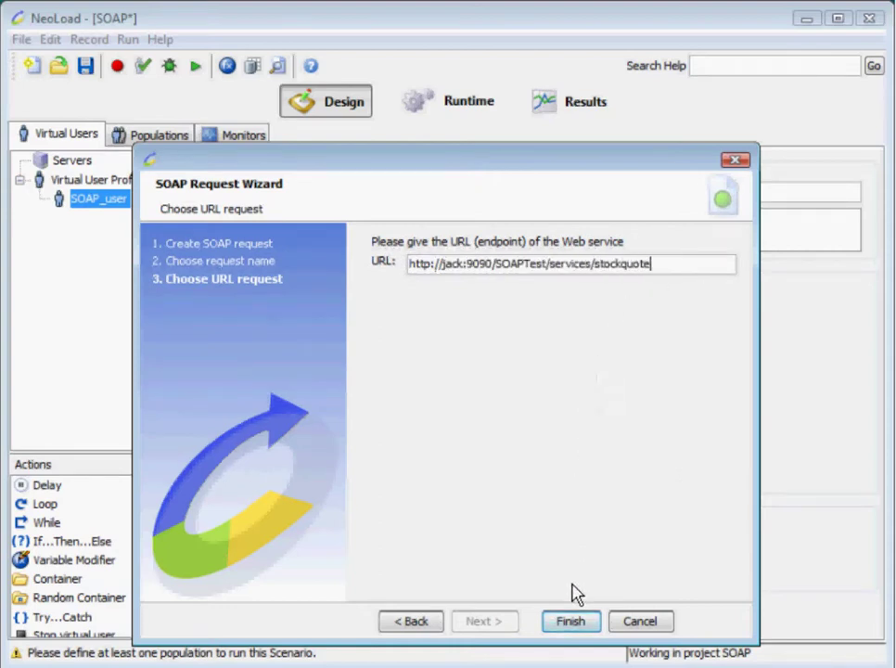
pyautogui.click(573, 623)
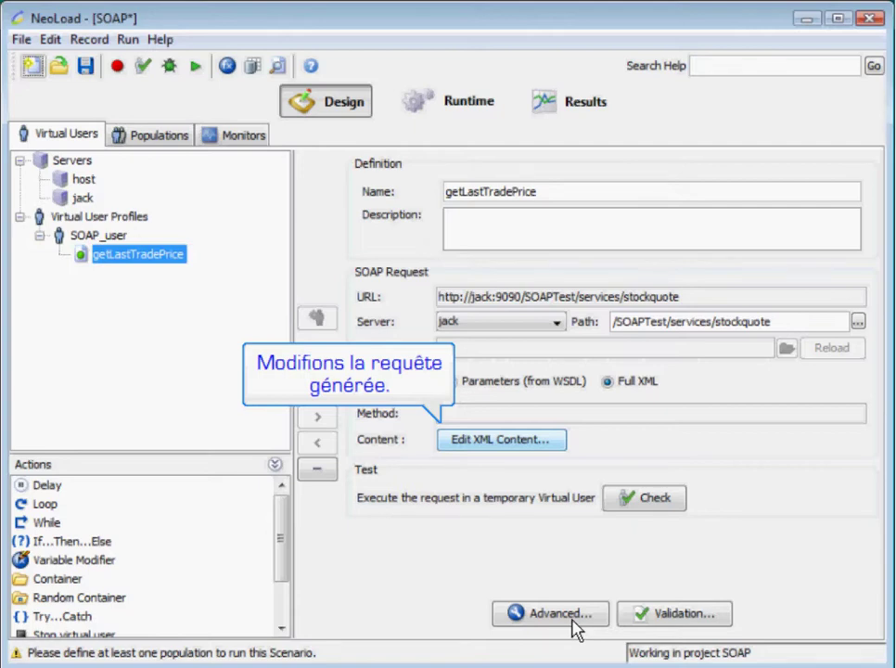
pyautogui.click(499, 440)
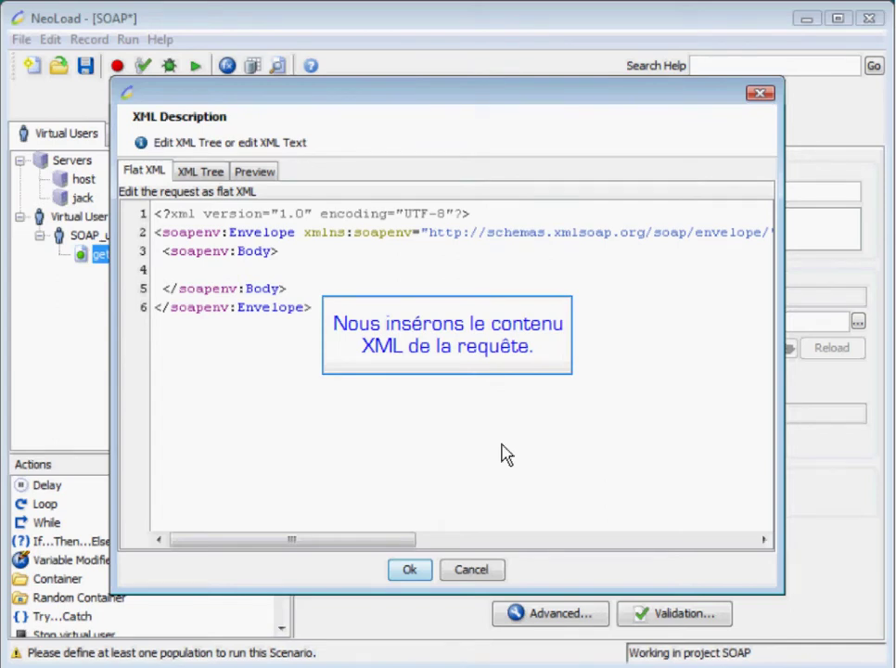
pyautogui.hotkey('ctrl', 'a')
pyautogui.hotkey('ctrl', 'v')
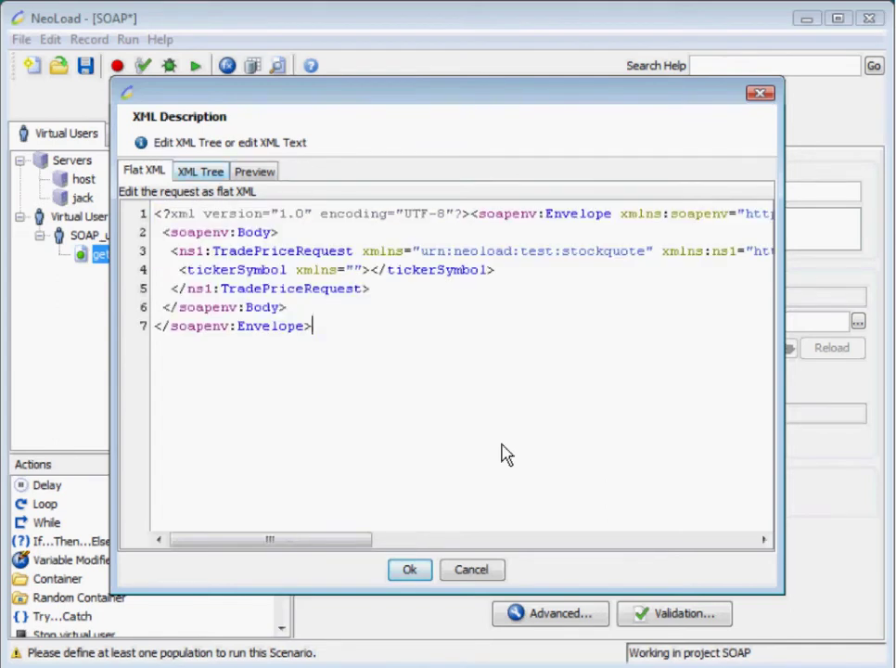
# Expand the request's XML tree down to tickerSymbol and set that element's value to IBM.
pyautogui.click(200, 172)
pyautogui.click(150, 242)
pyautogui.click(170, 260)
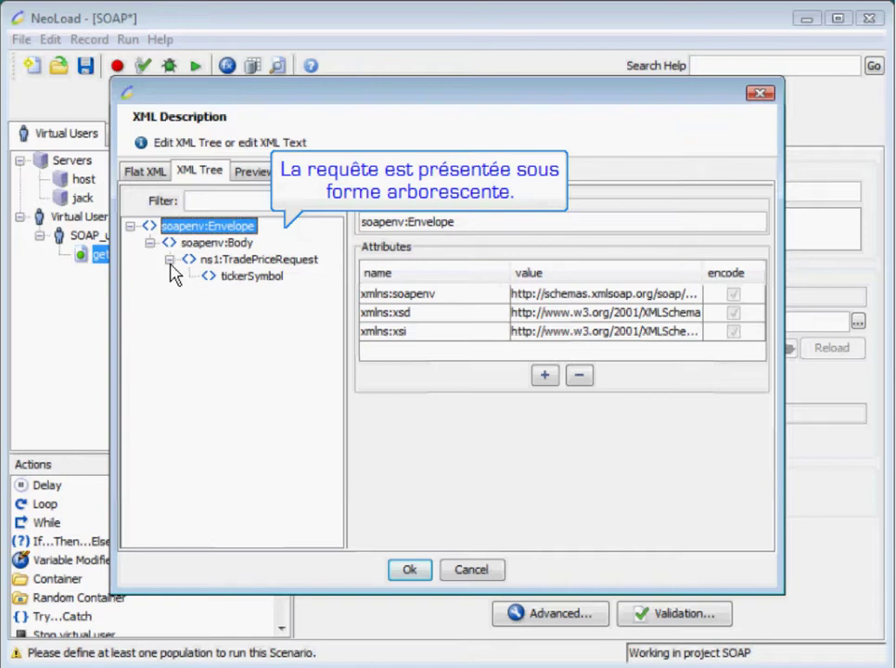
pyautogui.click(244, 279)
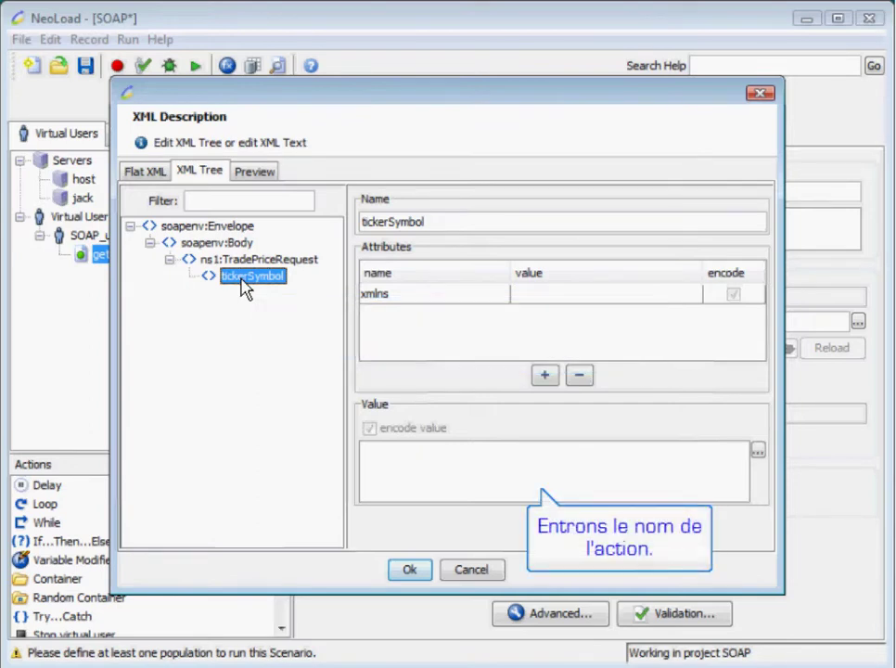
pyautogui.click(415, 478)
pyautogui.write('IBM')
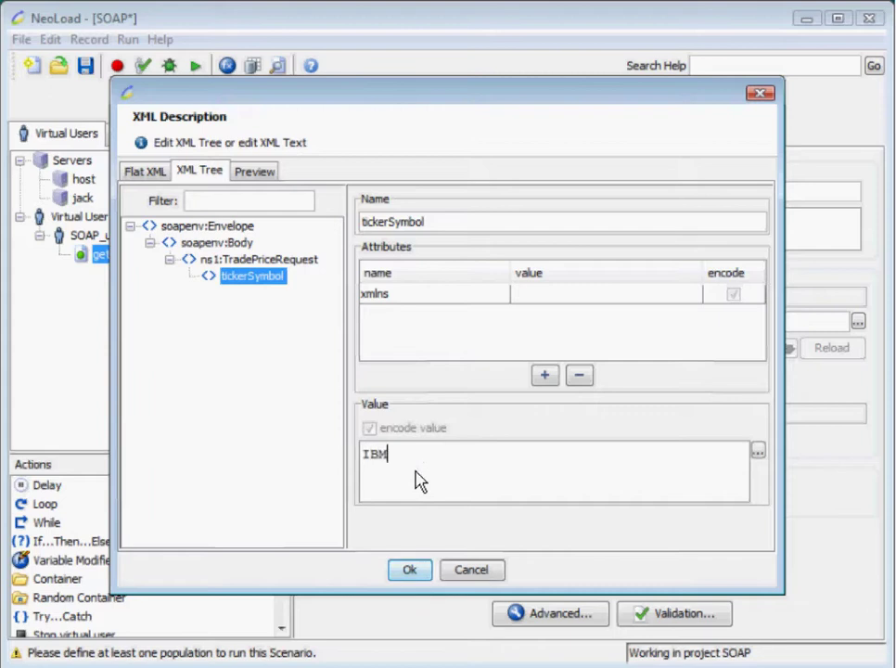
# Preview the request XML in formatted layout and accept the edited content.
pyautogui.click(254, 170)
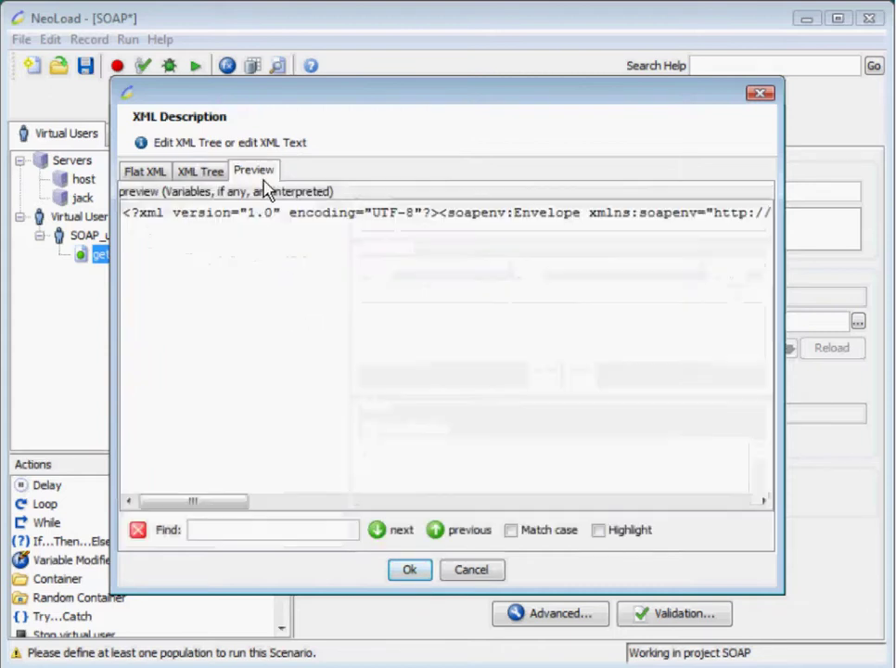
pyautogui.rightClick(265, 290)
pyautogui.click(284, 374)
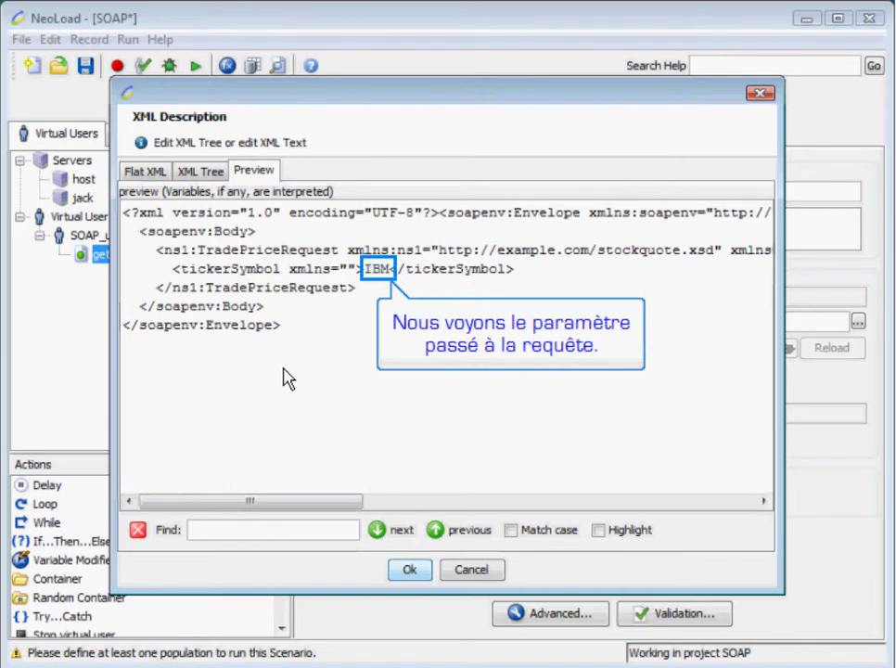
pyautogui.click(409, 569)
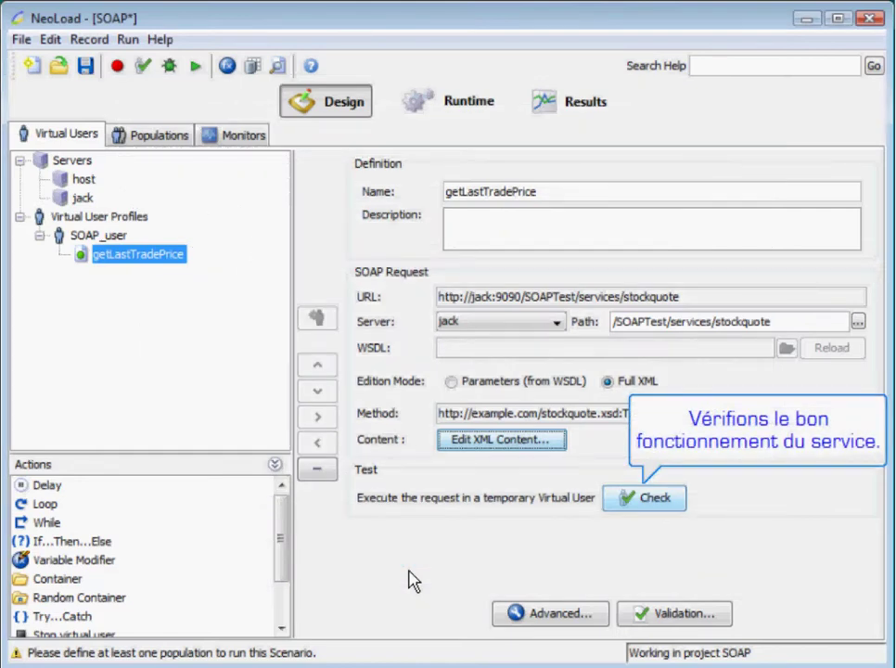
# Run a check of the getLastTradePrice request in a temporary virtual user and examine the tickerSymbol value in the sent request.
pyautogui.click(640, 502)
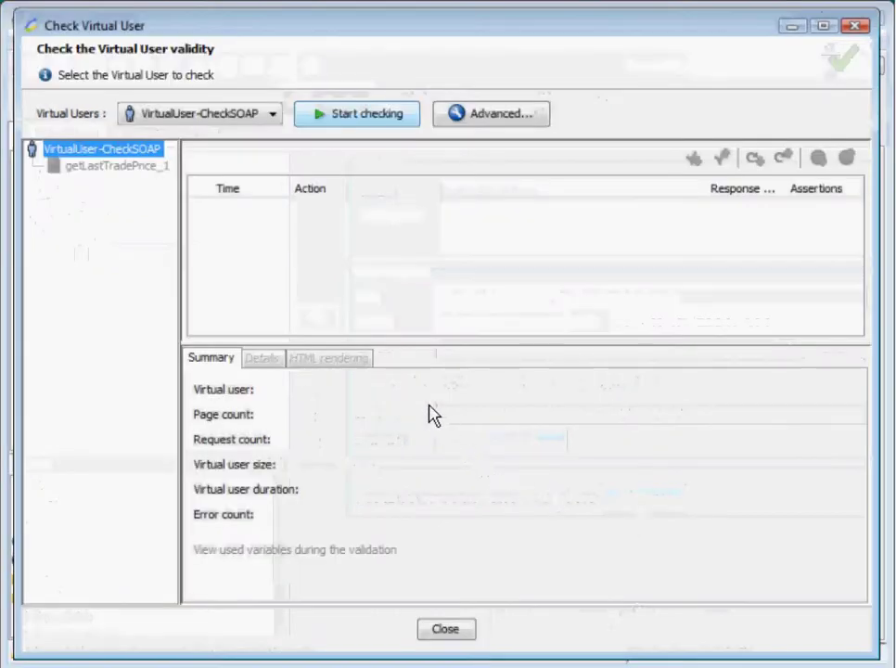
pyautogui.click(361, 124)
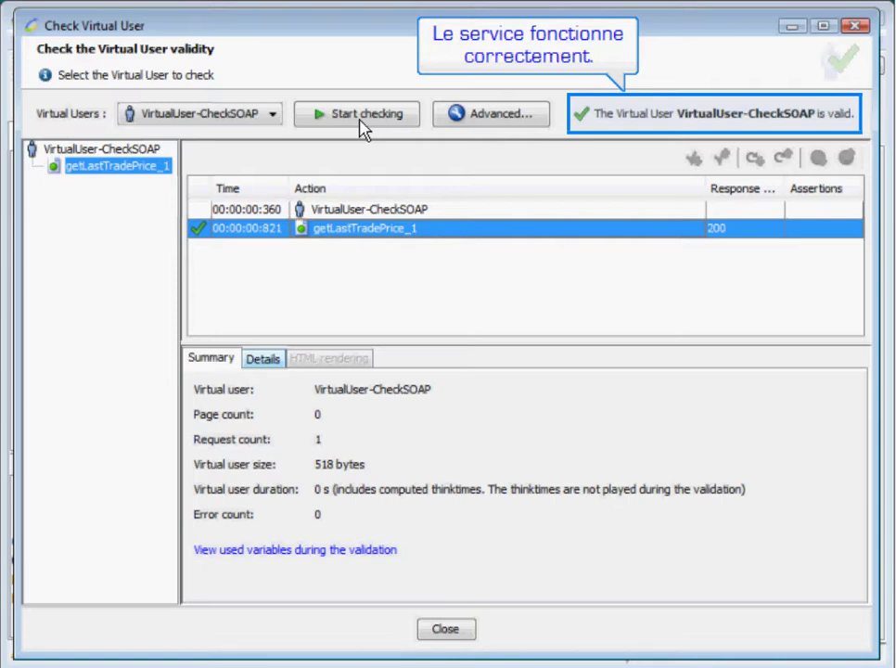
pyautogui.click(262, 361)
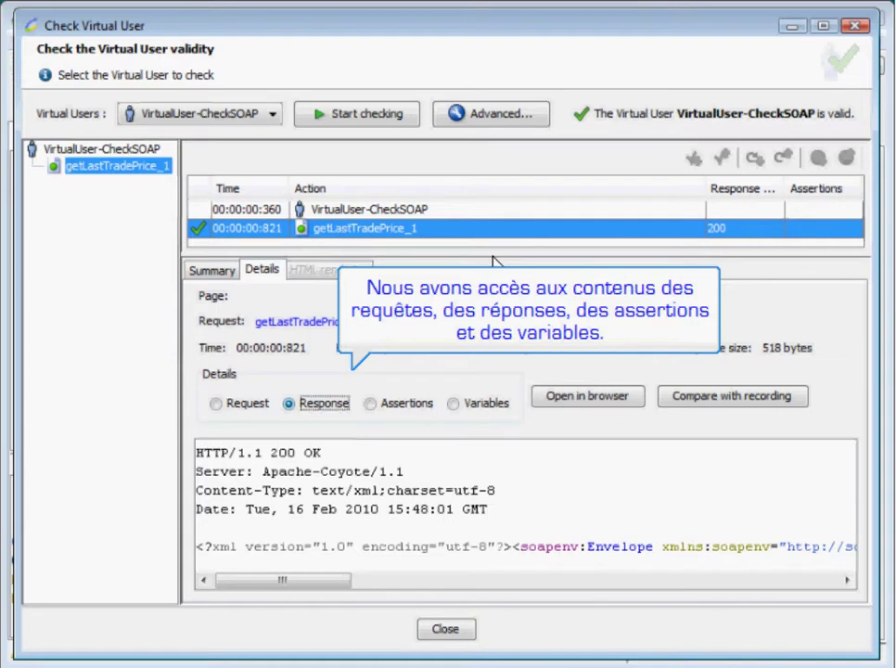
pyautogui.click(216, 403)
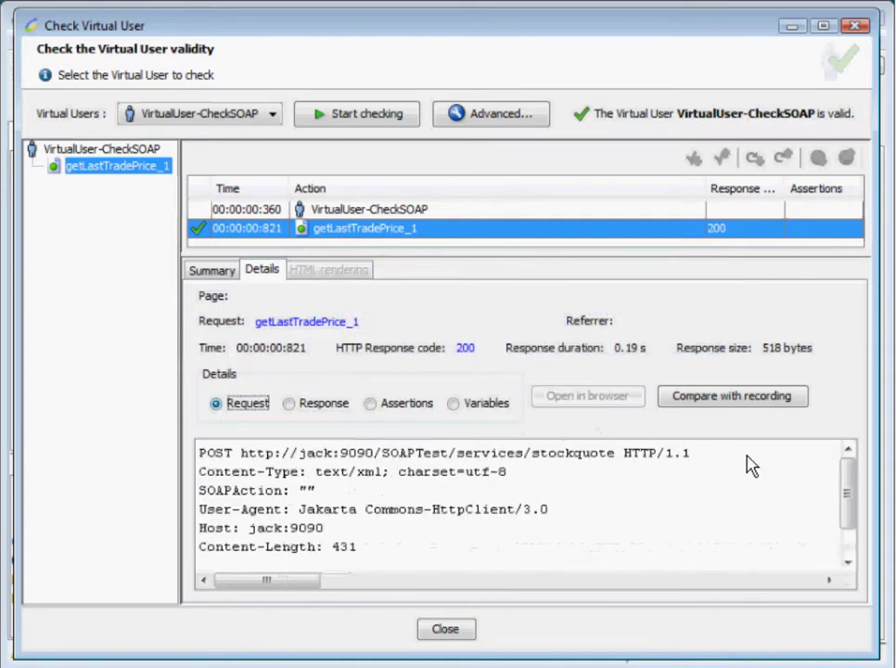
pyautogui.click(847, 561)
pyautogui.click(828, 580)
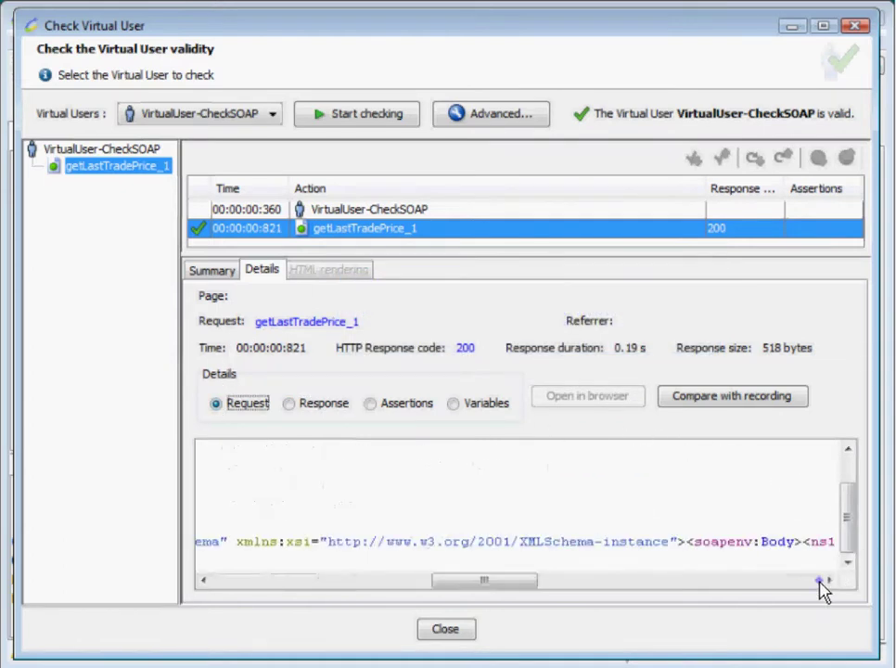
pyautogui.click(829, 580)
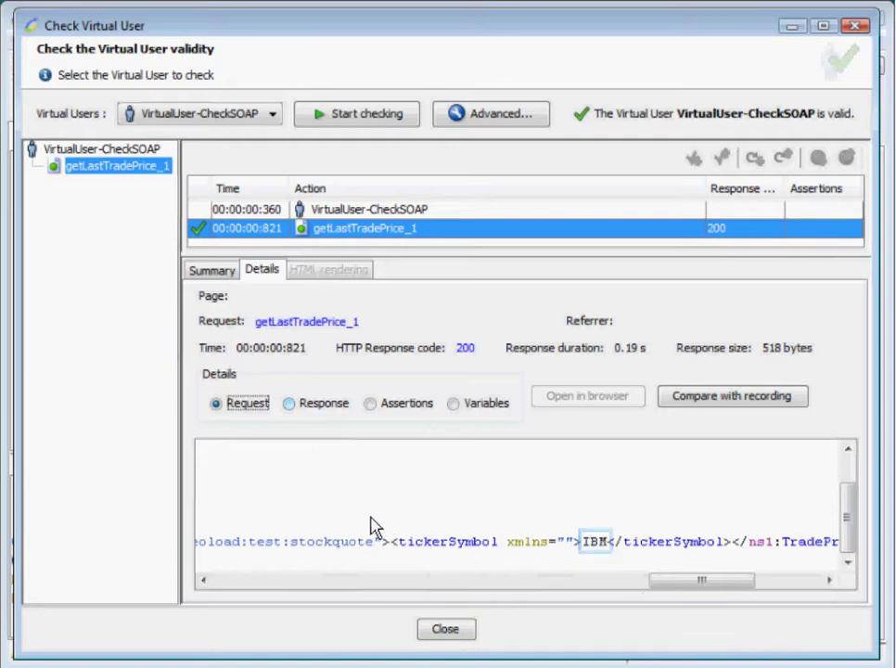
# Examine the price element in the check's response content and close the check results.
pyautogui.click(288, 403)
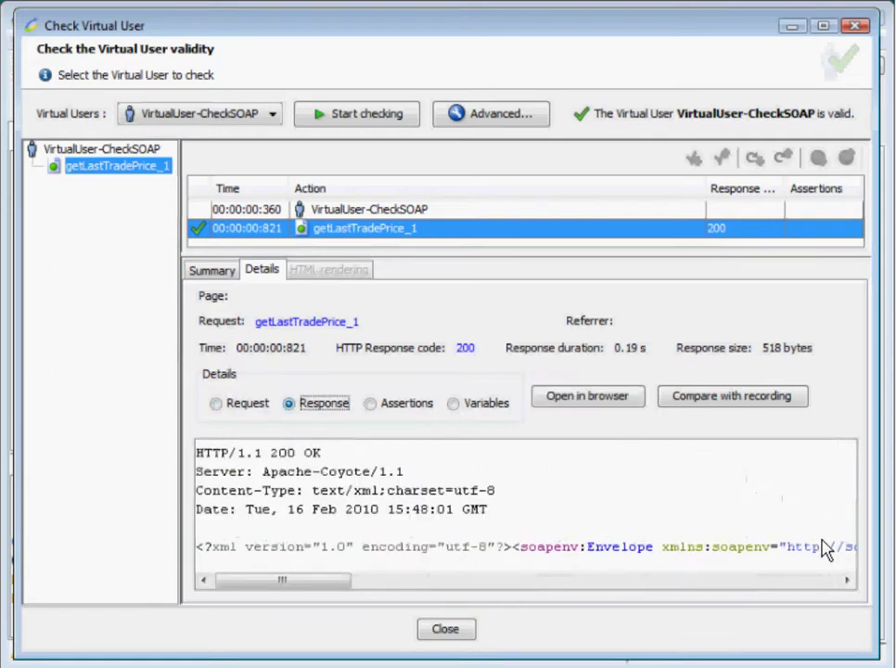
pyautogui.click(832, 583)
pyautogui.click(832, 583)
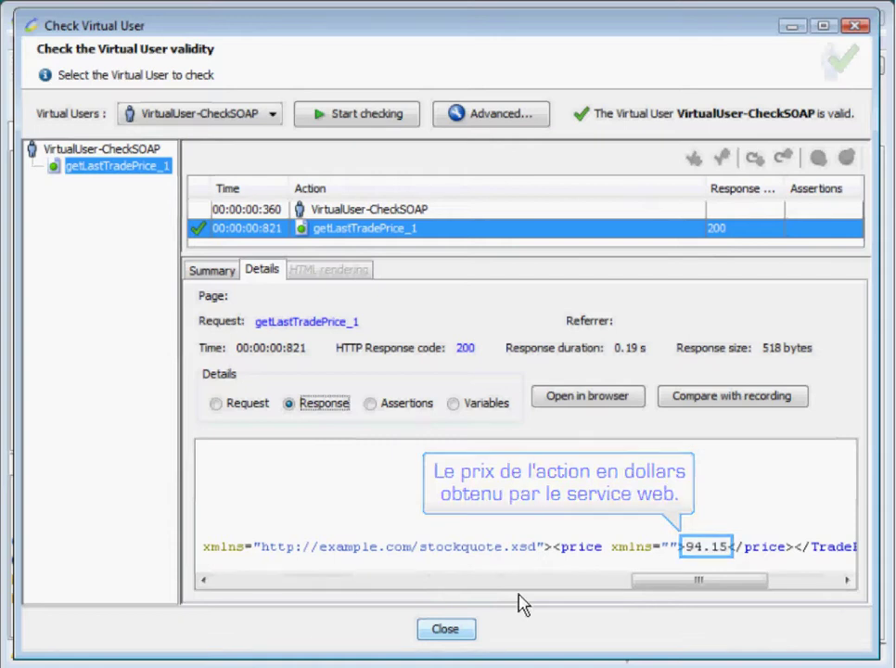
pyautogui.click(441, 631)
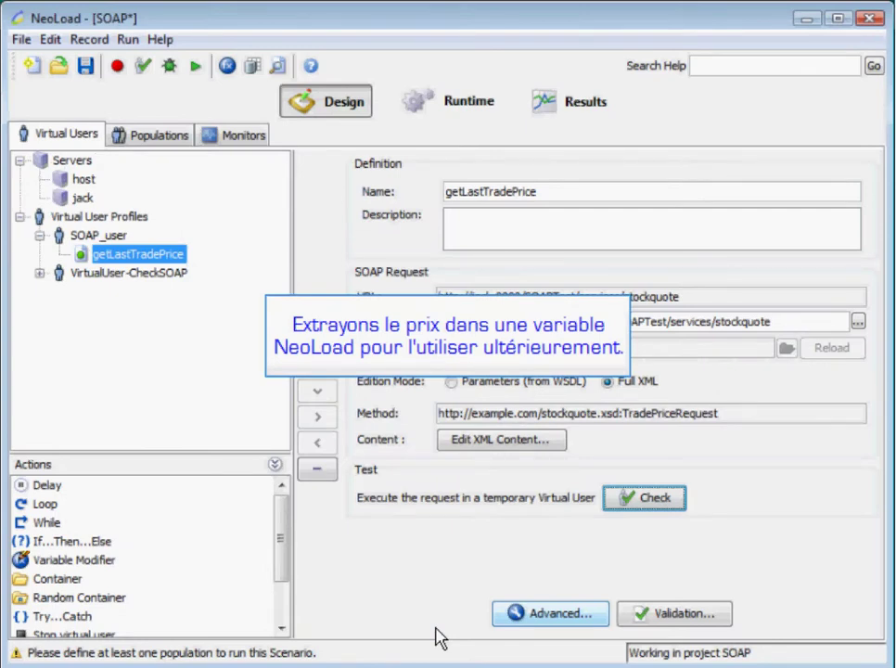
# Add a variable extractor named priceStock in the advanced parameters of the getLastTradePrice request.
pyautogui.click(557, 614)
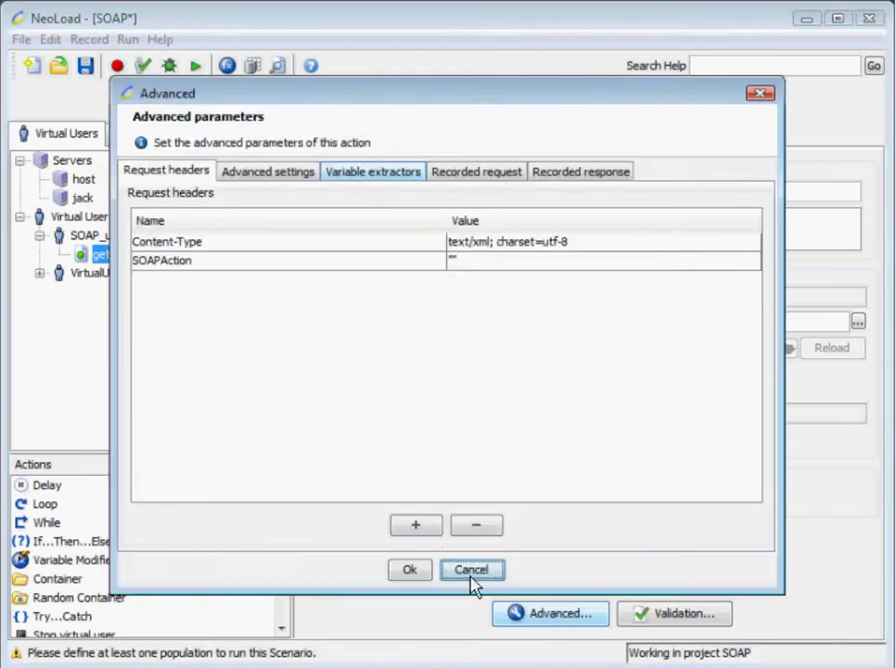
pyautogui.click(379, 174)
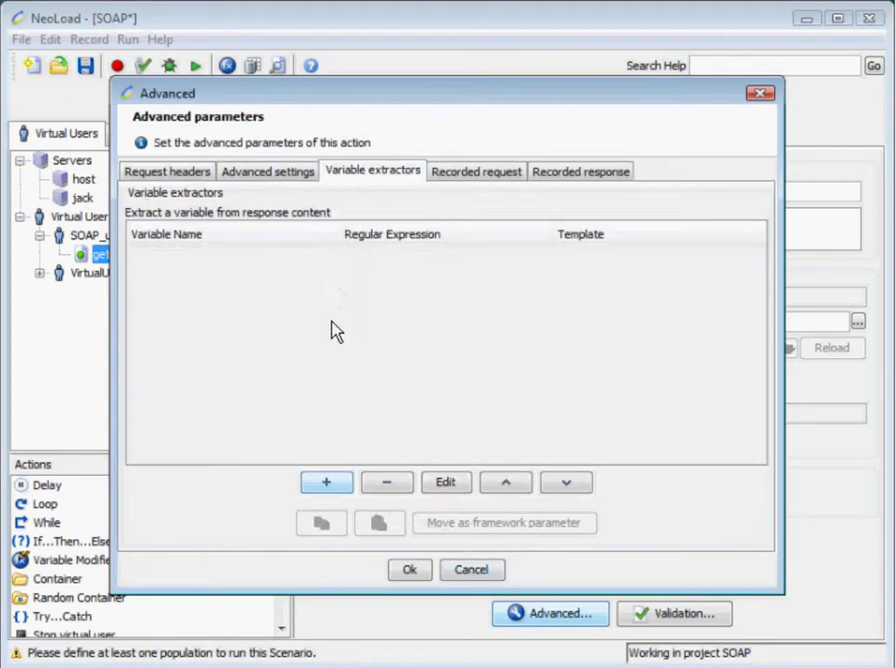
pyautogui.click(328, 481)
pyautogui.doubleClick(401, 156)
pyautogui.write('priceStock')
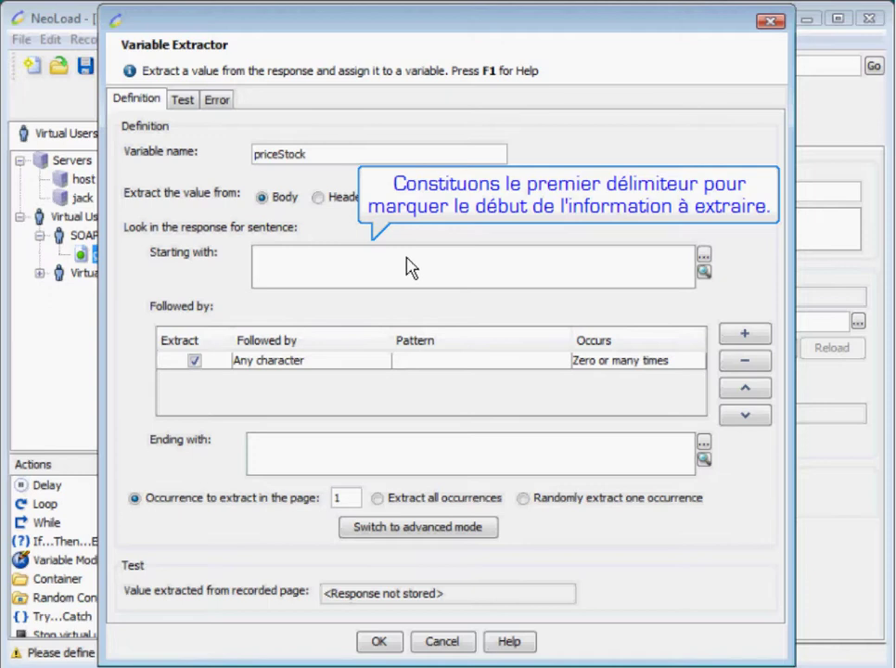
# Make the extractor capture text starting with <price xmlns=""> and ending with </price>, and save the advanced parameters.
pyautogui.click(411, 268)
pyautogui.write('<price xmlns="">')
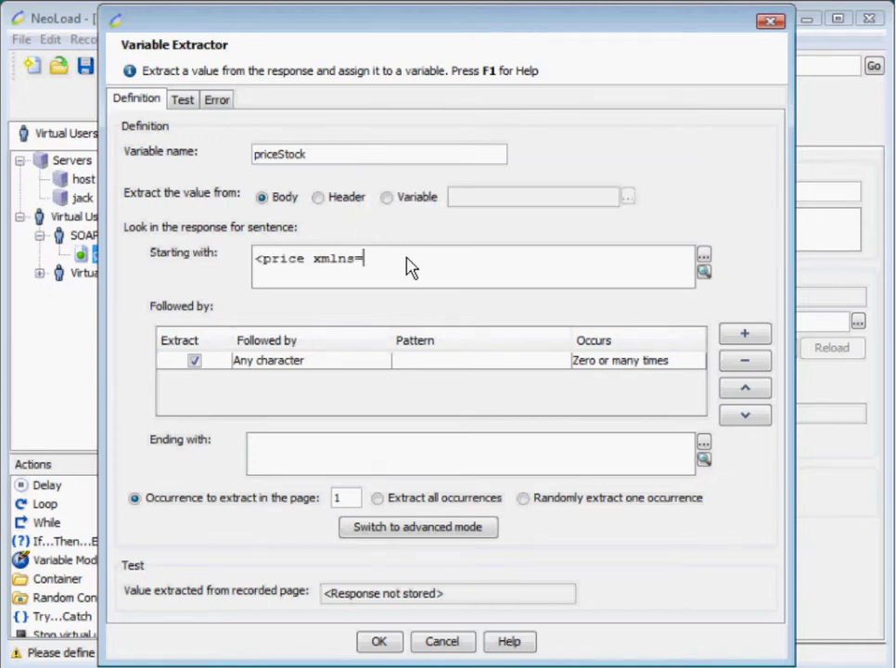
pyautogui.click(411, 452)
pyautogui.write('</price>')
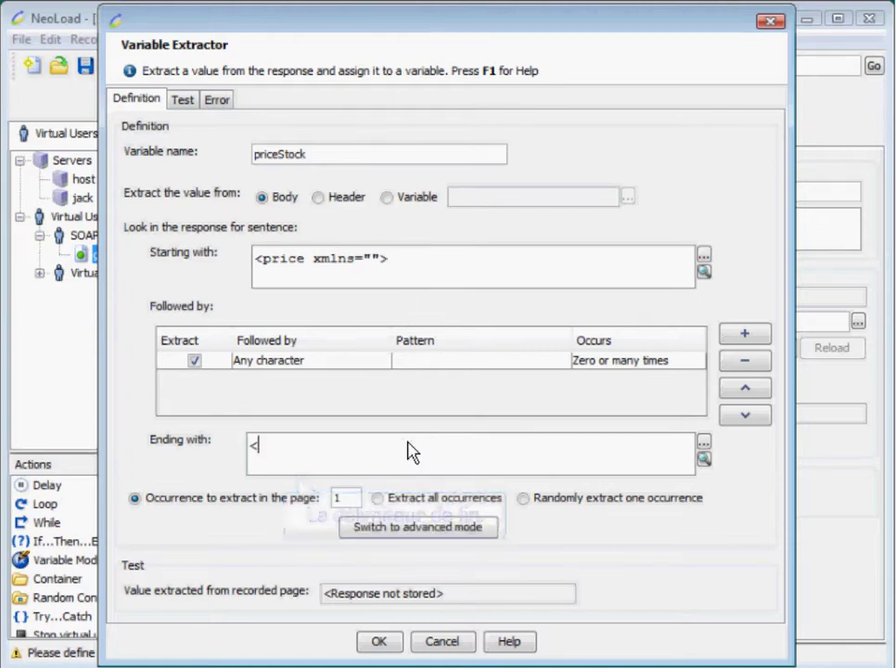
pyautogui.click(380, 642)
pyautogui.click(409, 570)
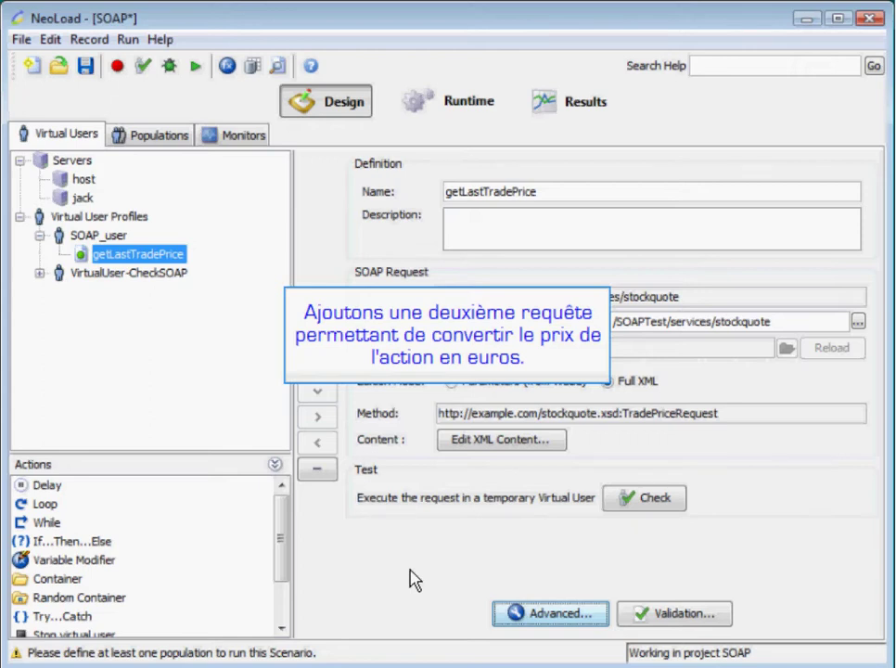
# Insert a new SOAP request after getLastTradePrice, generated from the WSDL file currency.wsdl on the Desktop.
pyautogui.rightClick(132, 259)
pyautogui.moveTo(140, 270)
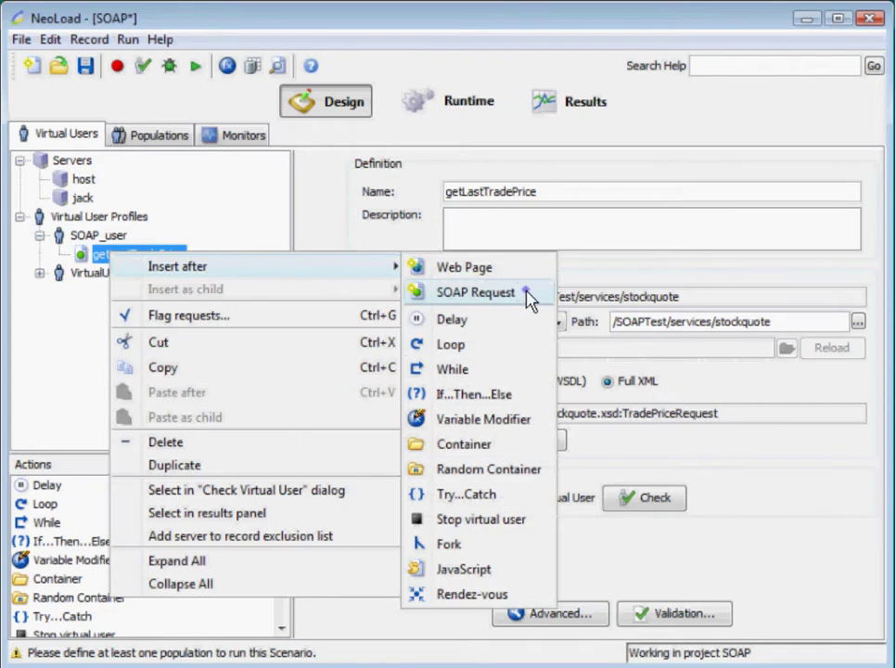
pyautogui.click(509, 289)
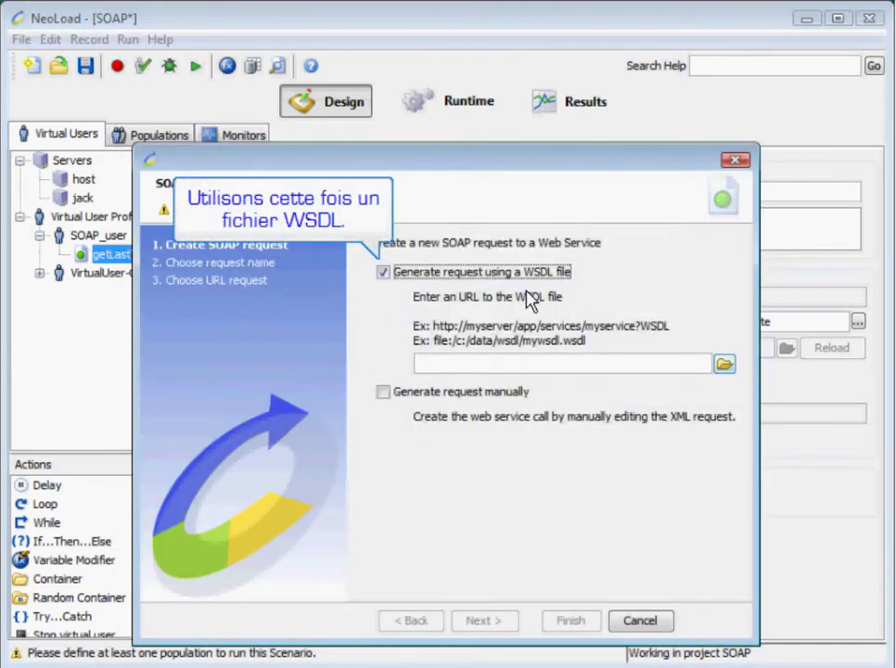
pyautogui.click(725, 365)
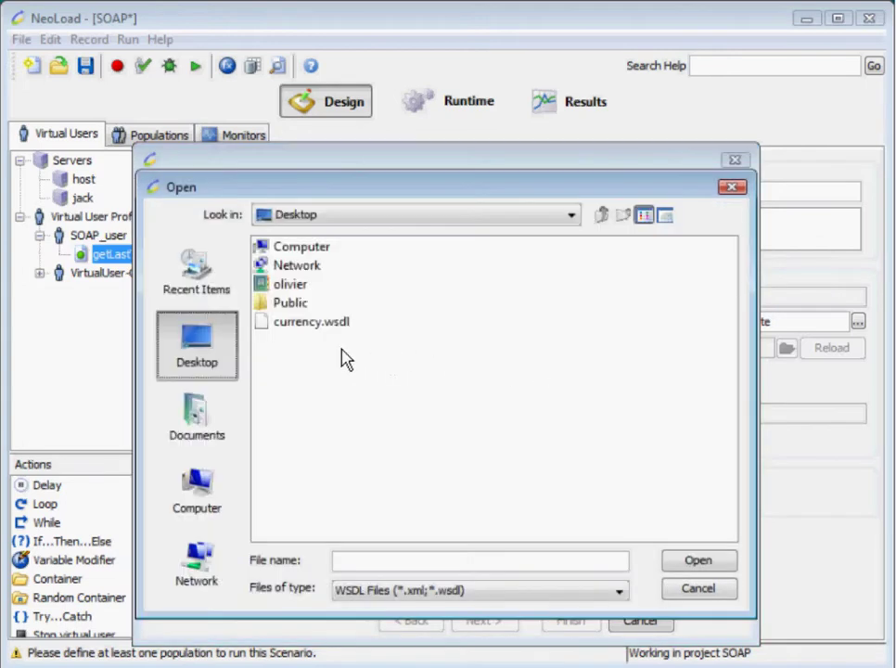
pyautogui.click(275, 324)
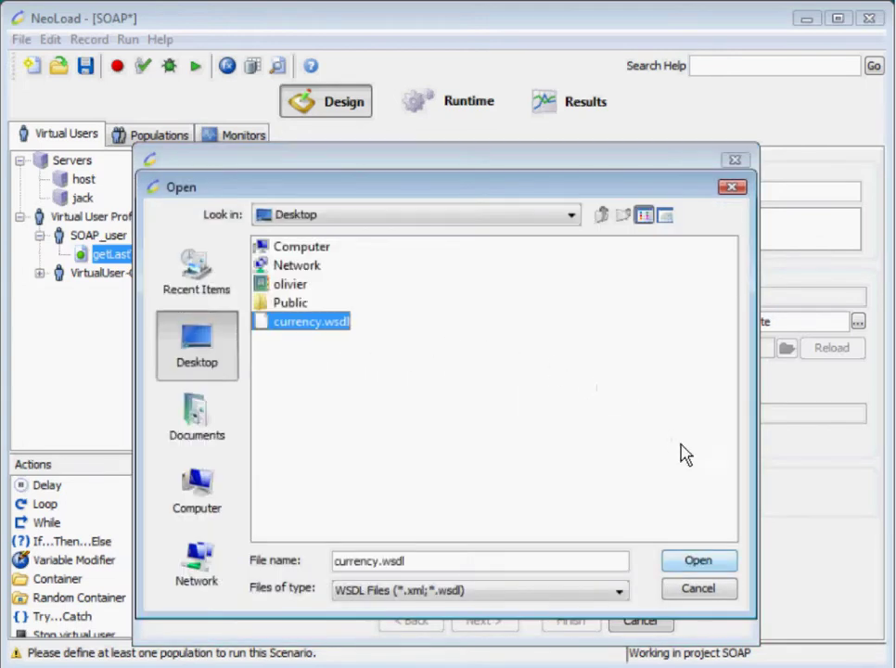
pyautogui.click(717, 562)
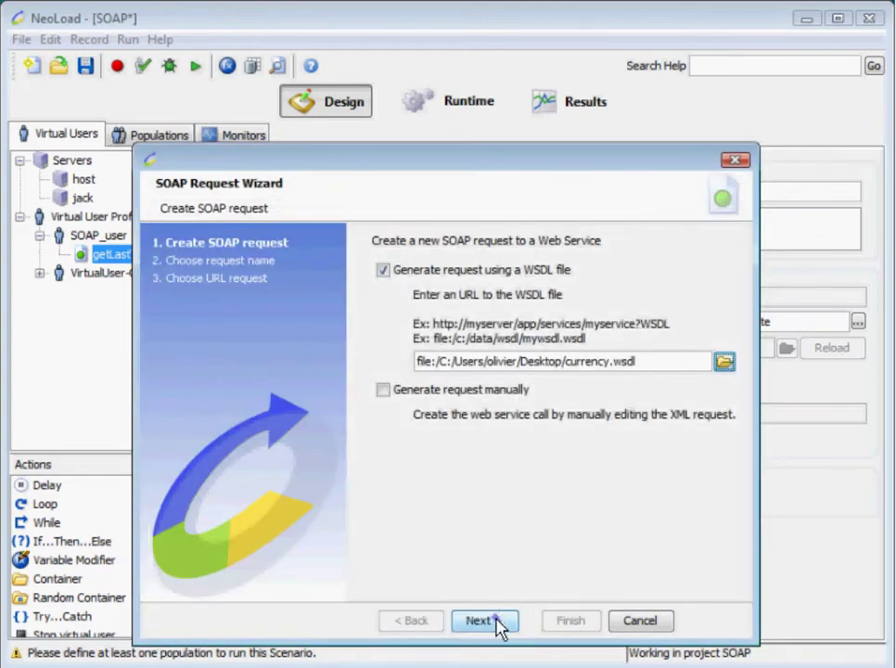
pyautogui.click(498, 620)
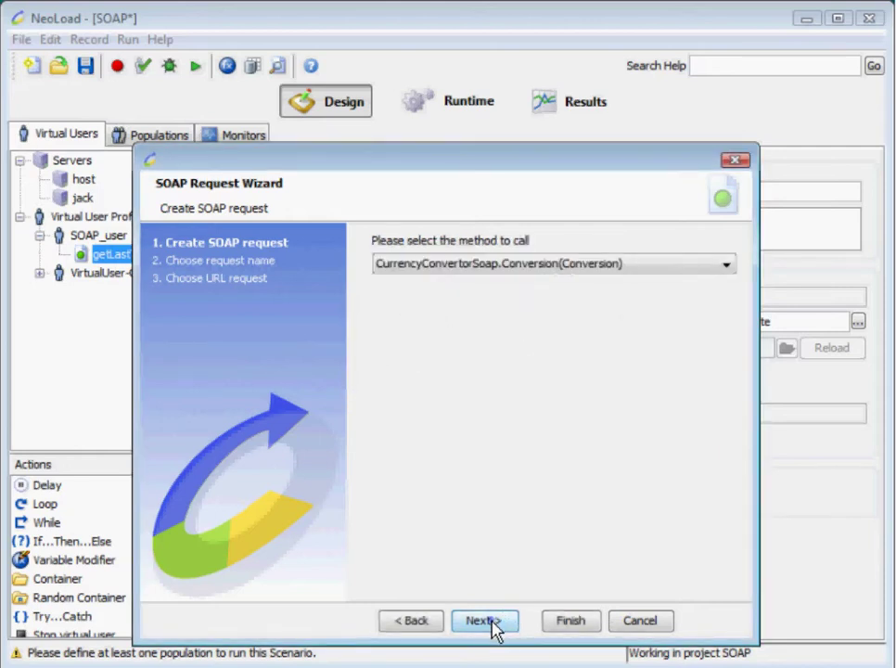
pyautogui.click(490, 621)
pyautogui.click(489, 622)
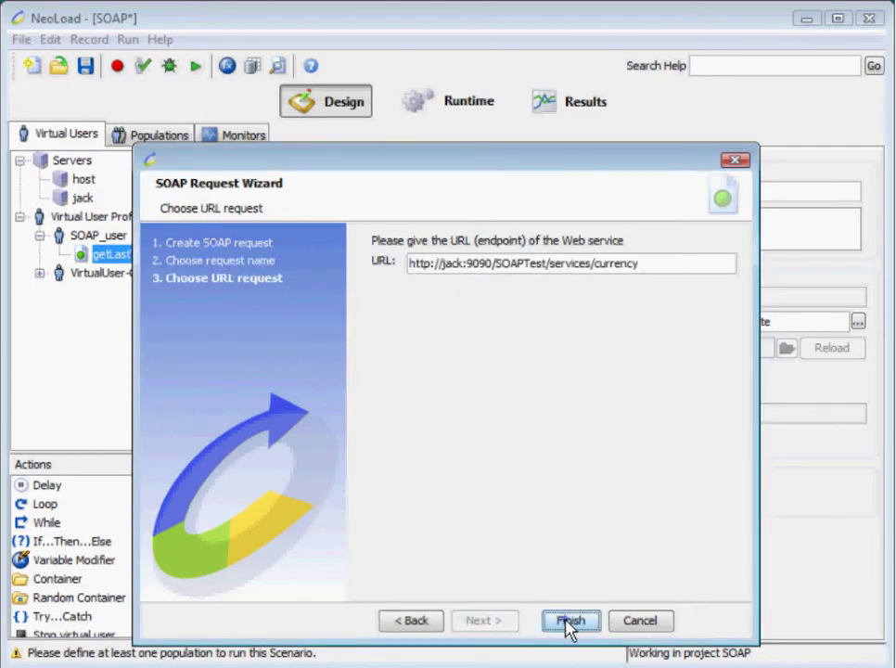
pyautogui.click(568, 622)
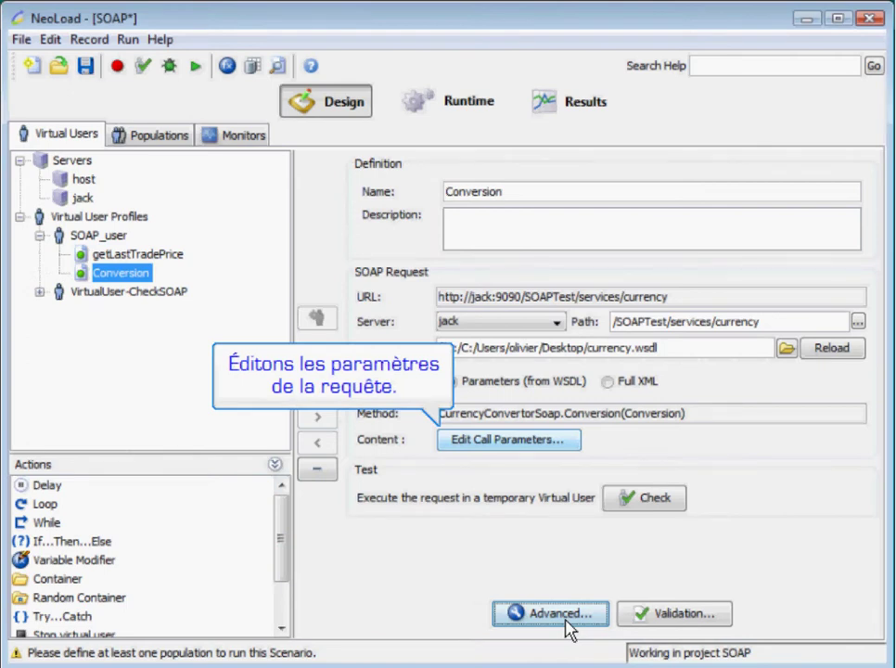
# In the Conversion request's call parameters, review FromCurrency and set the ToCurrency value to EUR.
pyautogui.click(531, 441)
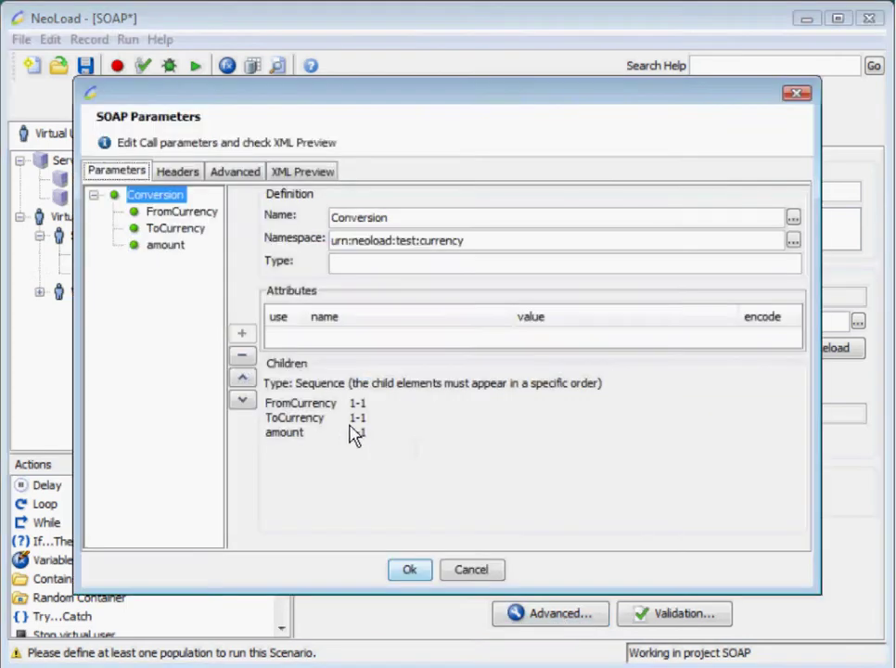
pyautogui.click(168, 213)
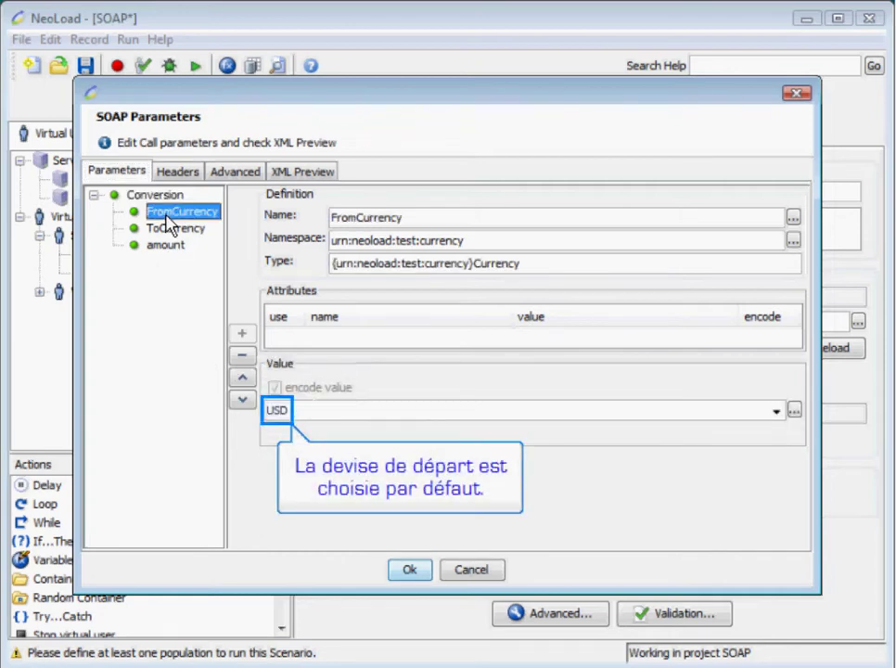
pyautogui.click(167, 229)
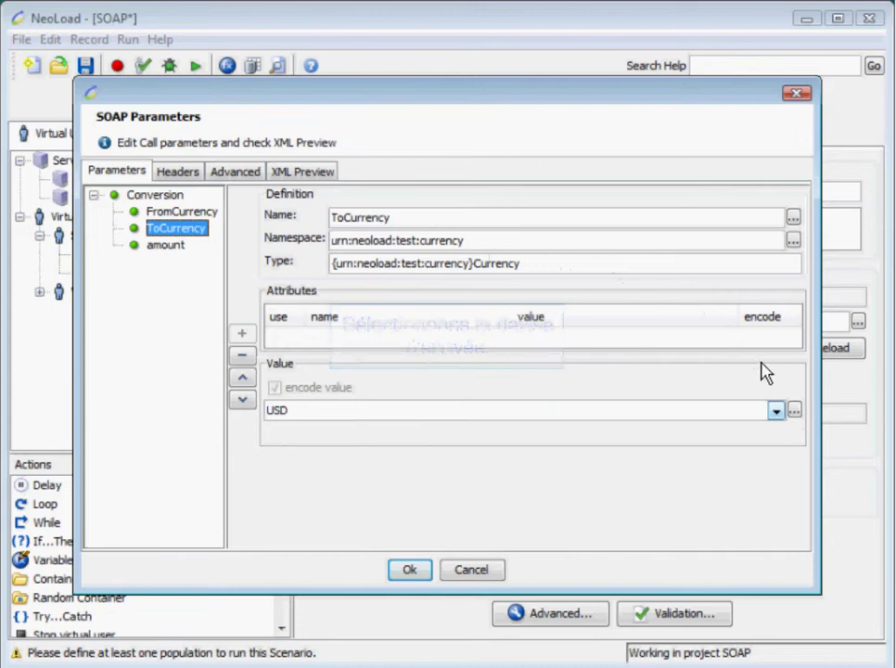
pyautogui.click(775, 410)
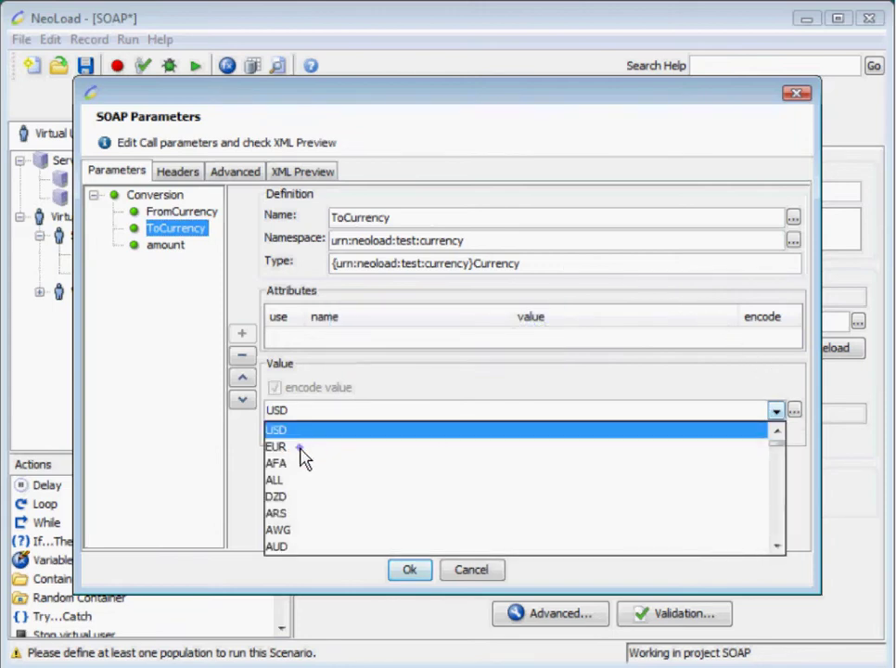
pyautogui.click(297, 447)
# Assign the variable priceStock as the value of the amount parameter, replacing the current value.
pyautogui.click(171, 249)
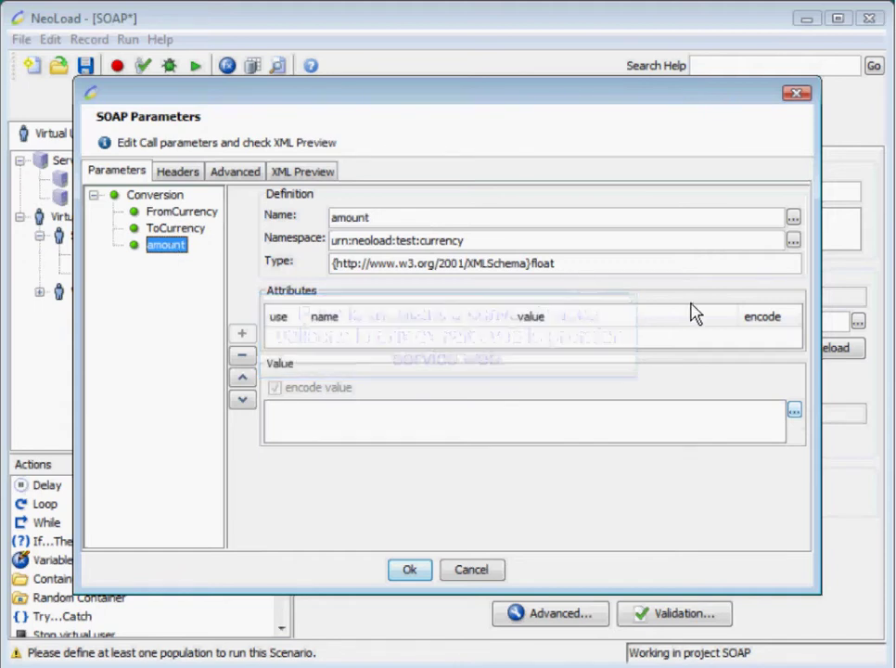
pyautogui.click(795, 410)
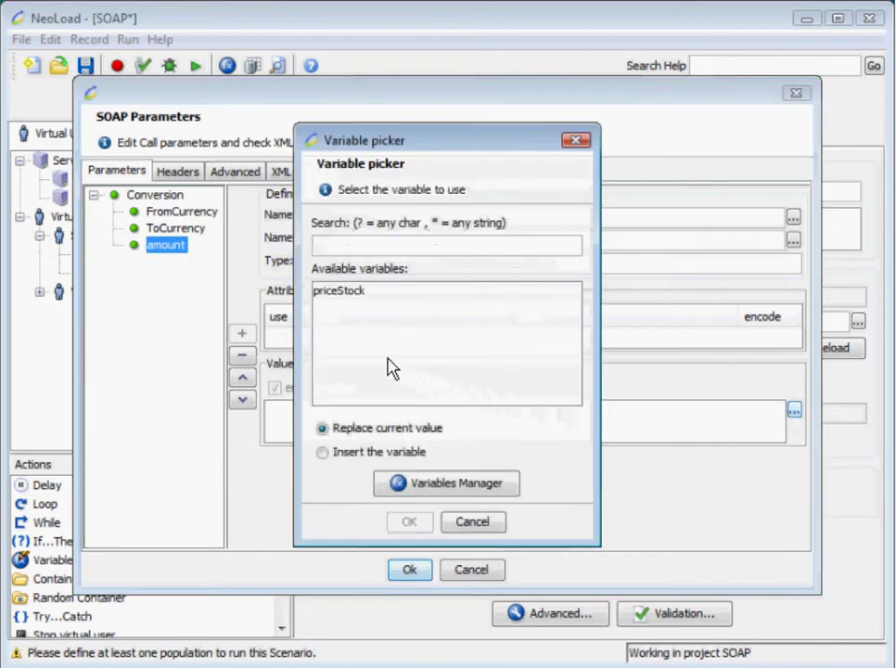
pyautogui.click(342, 293)
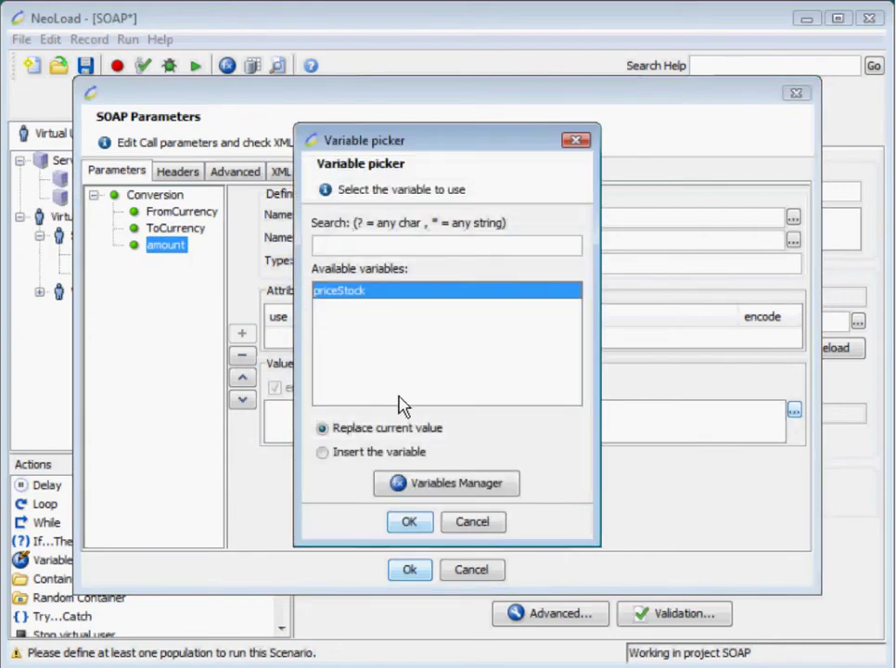
pyautogui.click(408, 522)
# Review the Conversion call's headers, message format, attachment format and XML preview, and save the call parameters.
pyautogui.click(183, 179)
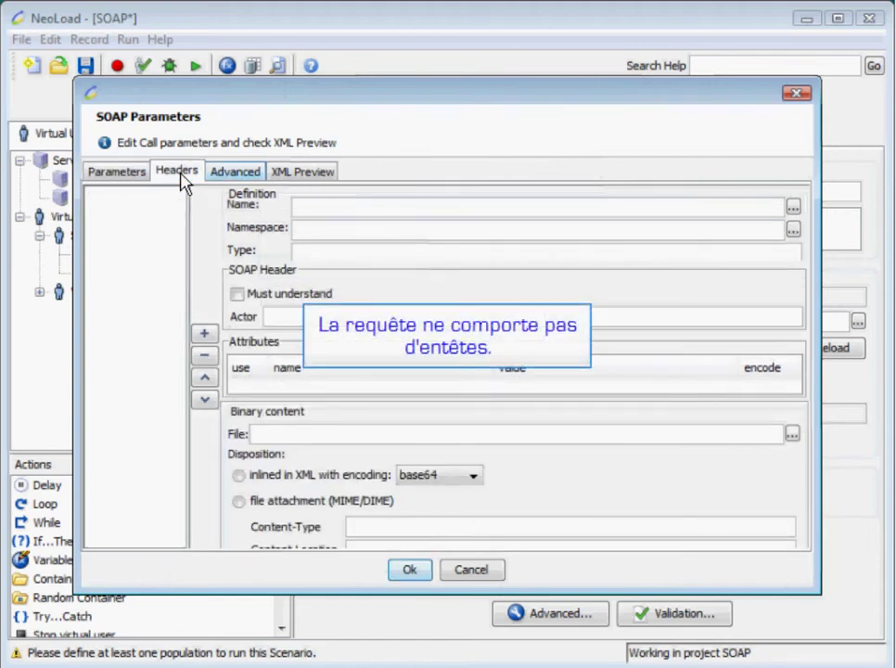
pyautogui.click(243, 177)
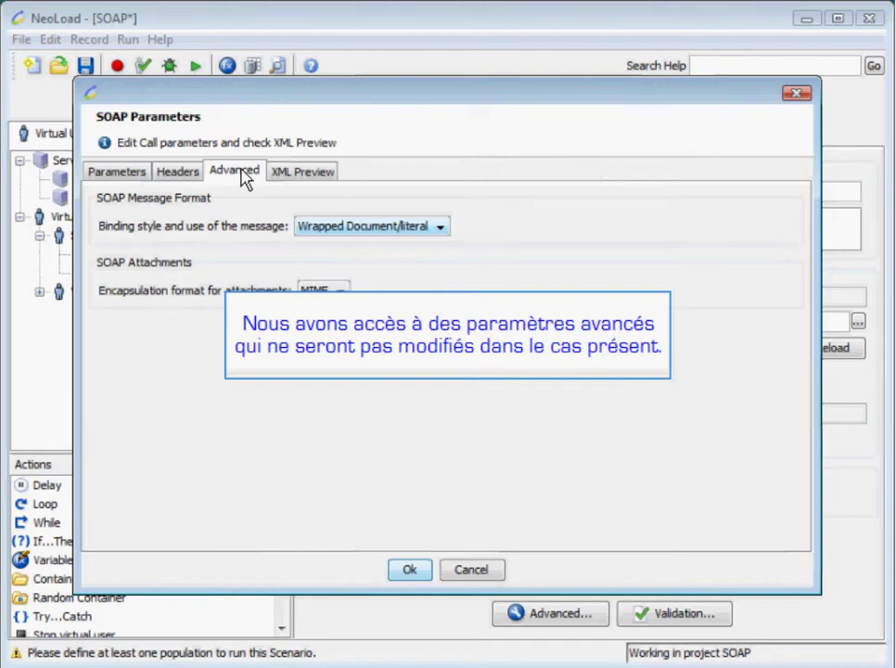
pyautogui.click(441, 232)
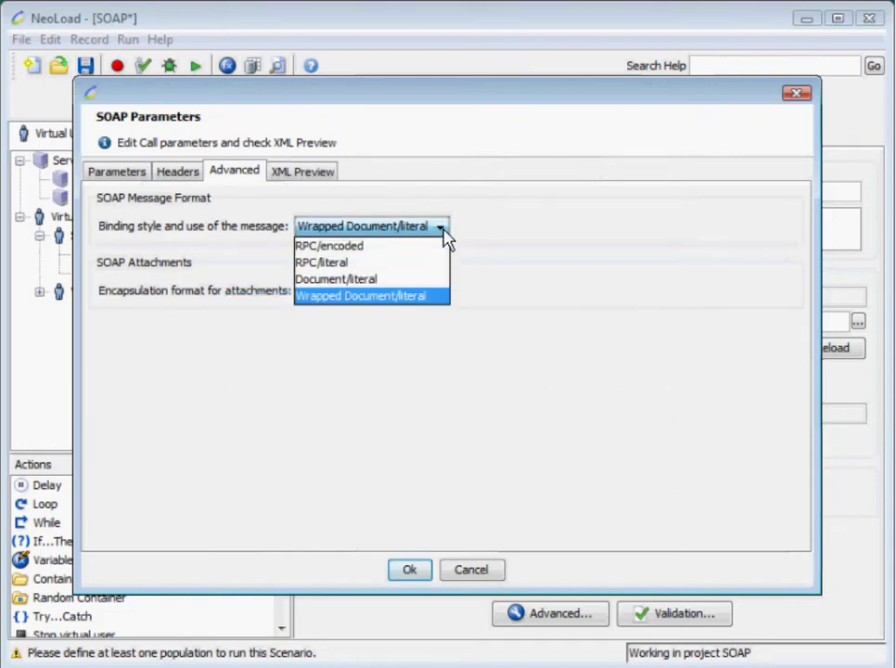
pyautogui.click(471, 244)
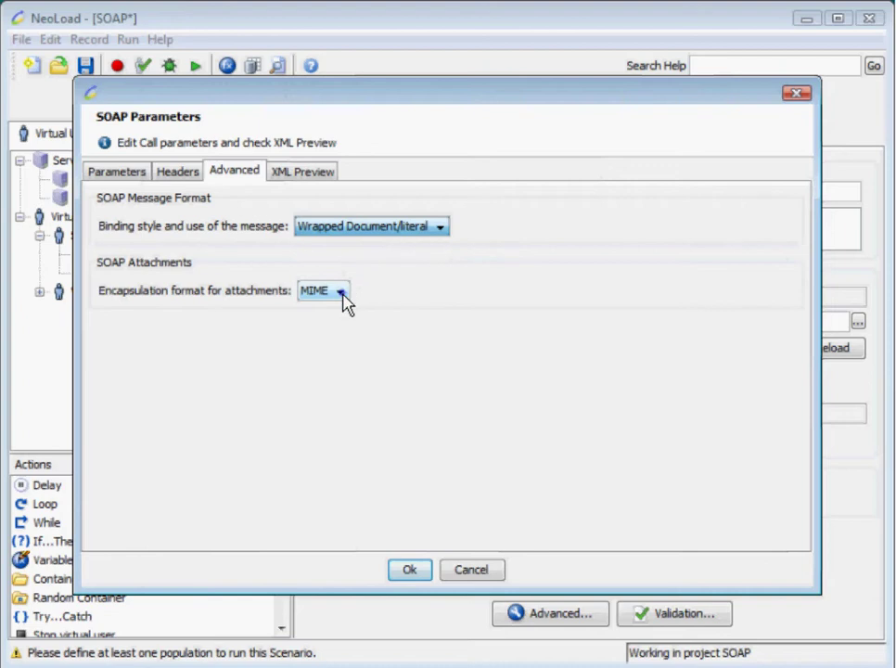
pyautogui.click(341, 292)
pyautogui.click(306, 175)
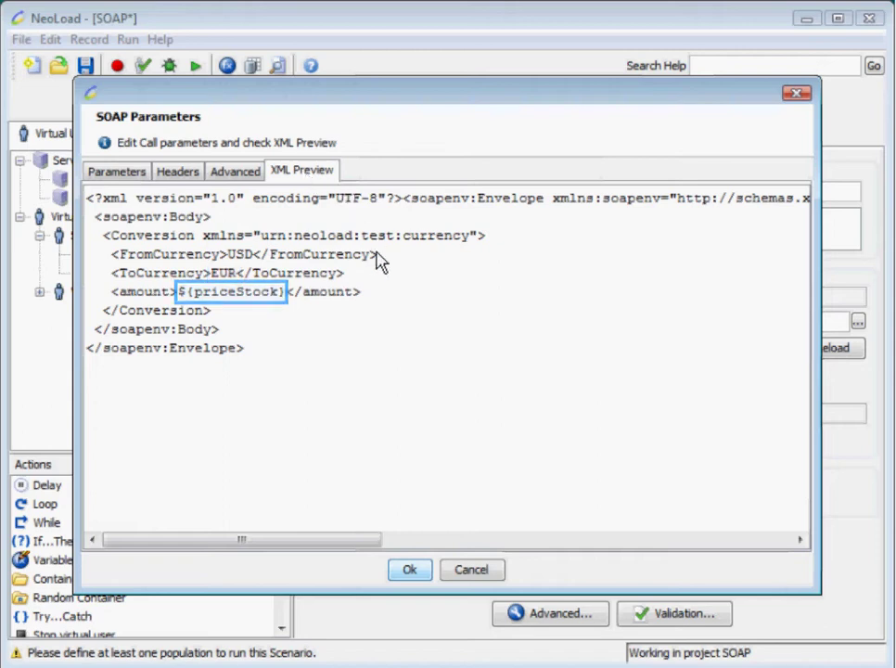
pyautogui.click(408, 571)
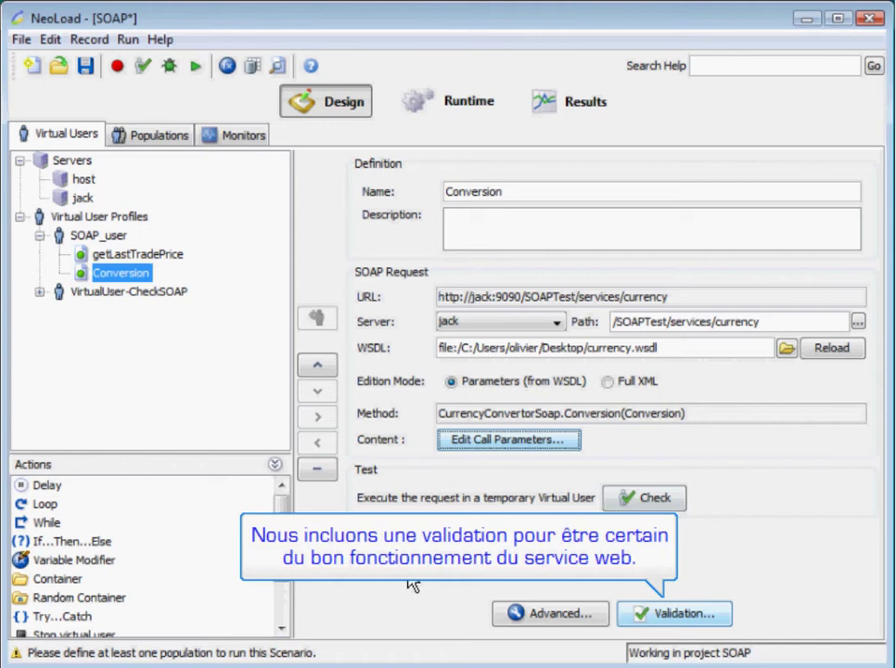
# Add a response validation to the Conversion request requiring the reply to contain the regexp <ConversionResult>\d*\.\d*<.
pyautogui.click(676, 618)
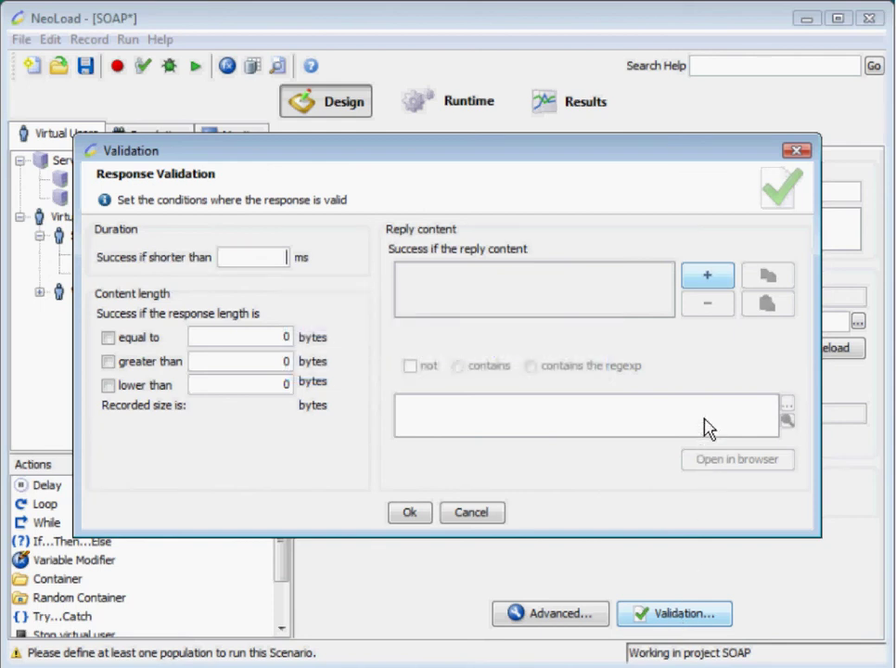
pyautogui.click(709, 281)
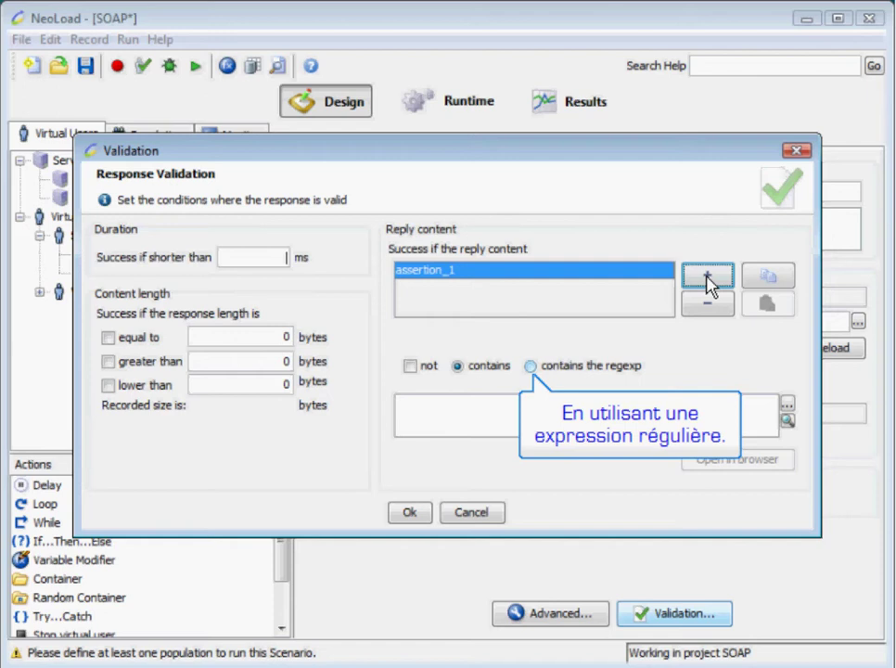
pyautogui.click(530, 367)
pyautogui.click(438, 414)
pyautogui.write('<ConversionResult>\\d*\\.\\d*<')
pyautogui.click(417, 514)
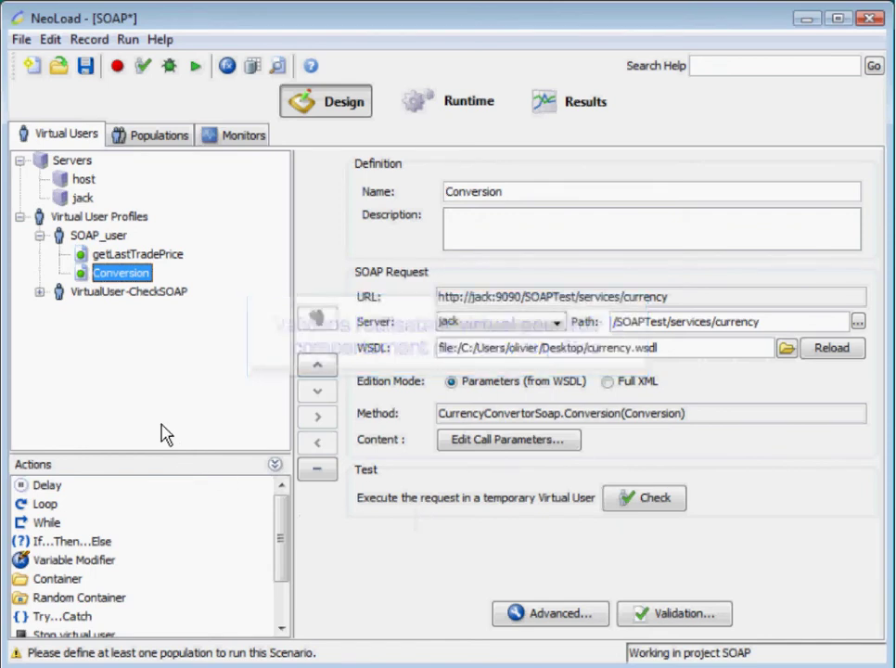
# Run the validity check on the SOAP_user virtual user.
pyautogui.click(98, 236)
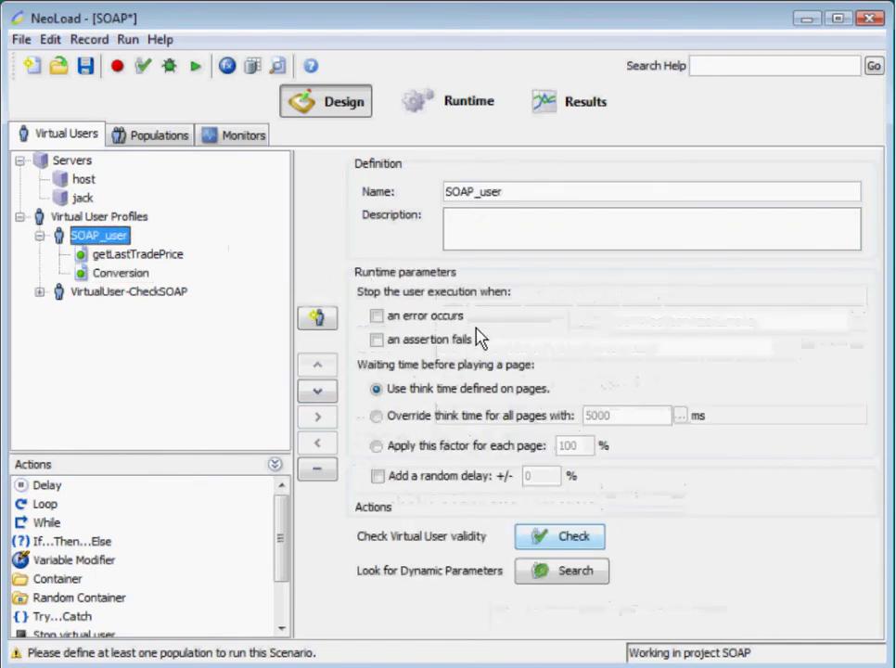
pyautogui.click(571, 544)
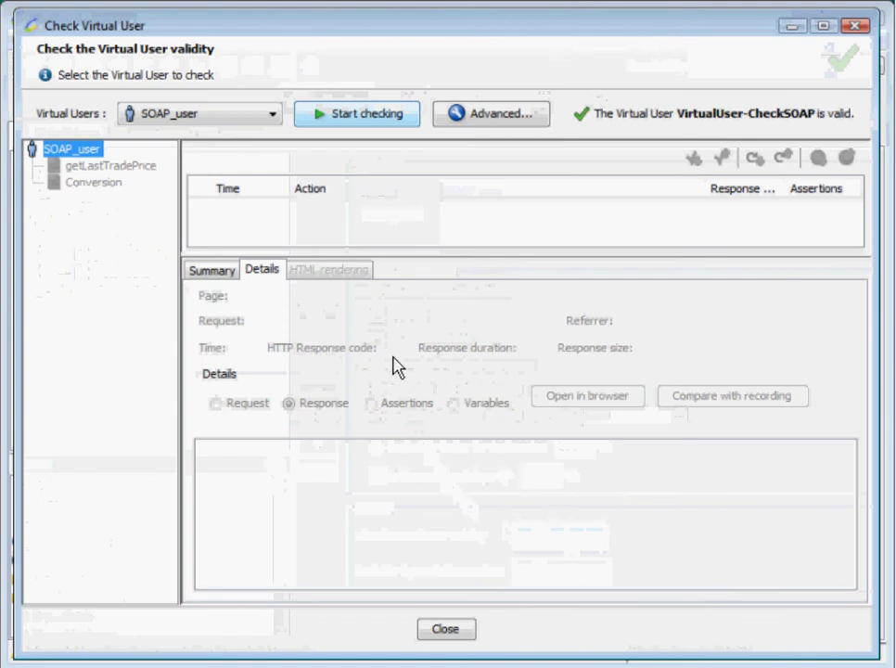
pyautogui.click(372, 126)
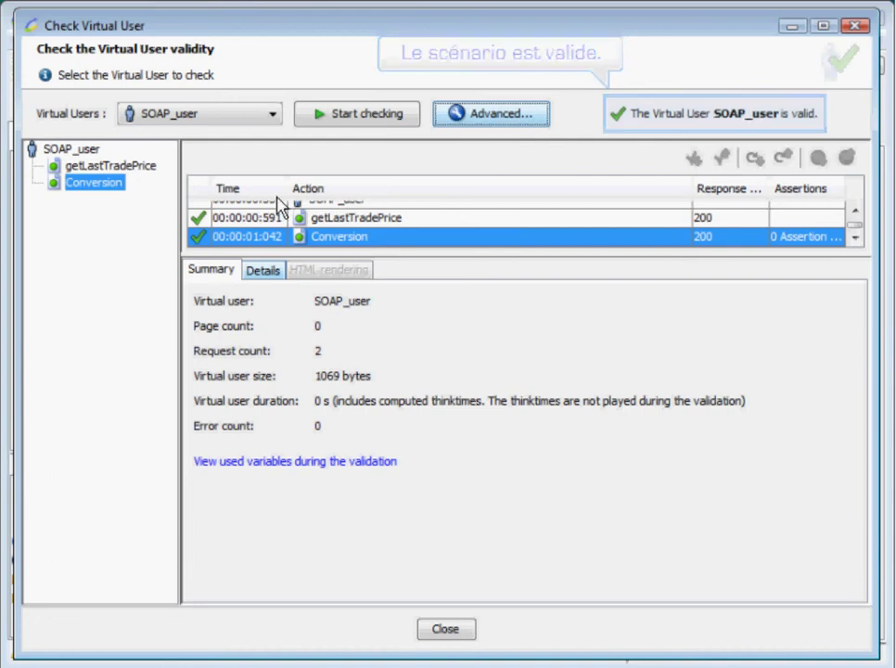
# Examine the Conversion request's sent amount, returned conversion result and assertions in the check details, and close the check.
pyautogui.click(263, 270)
pyautogui.click(217, 402)
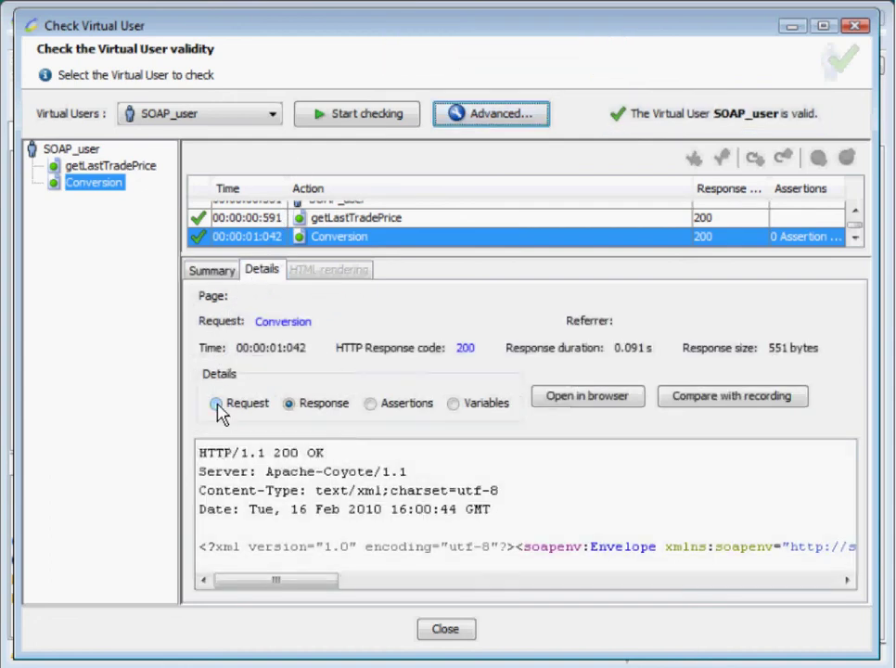
pyautogui.scroll(-1, 849, 562)
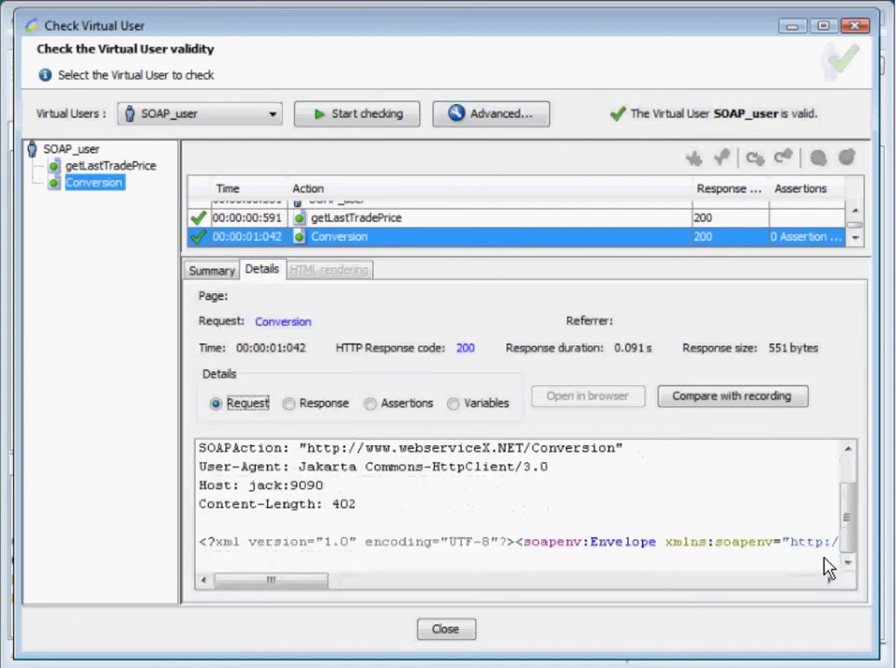
pyautogui.click(819, 580)
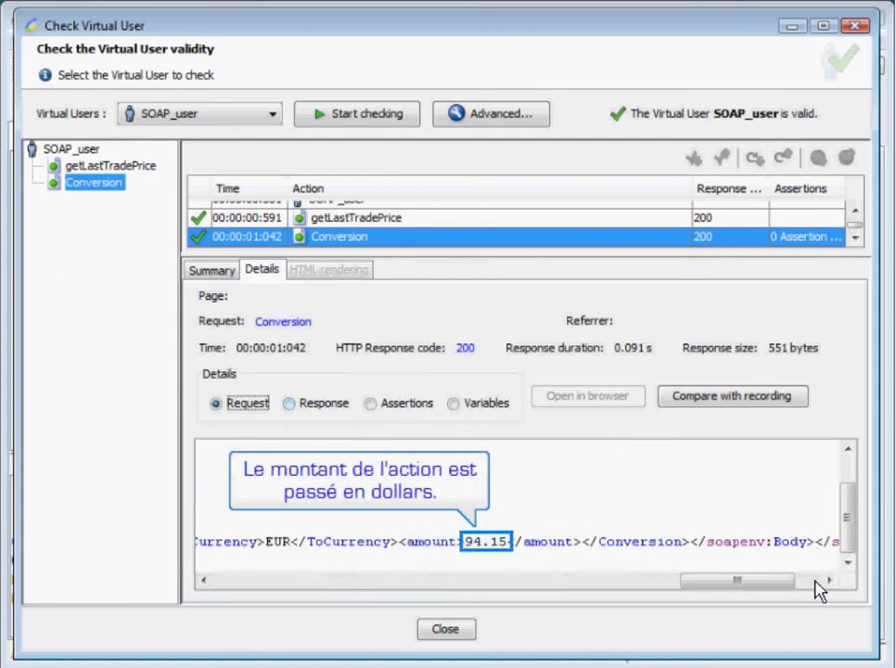
pyautogui.click(289, 404)
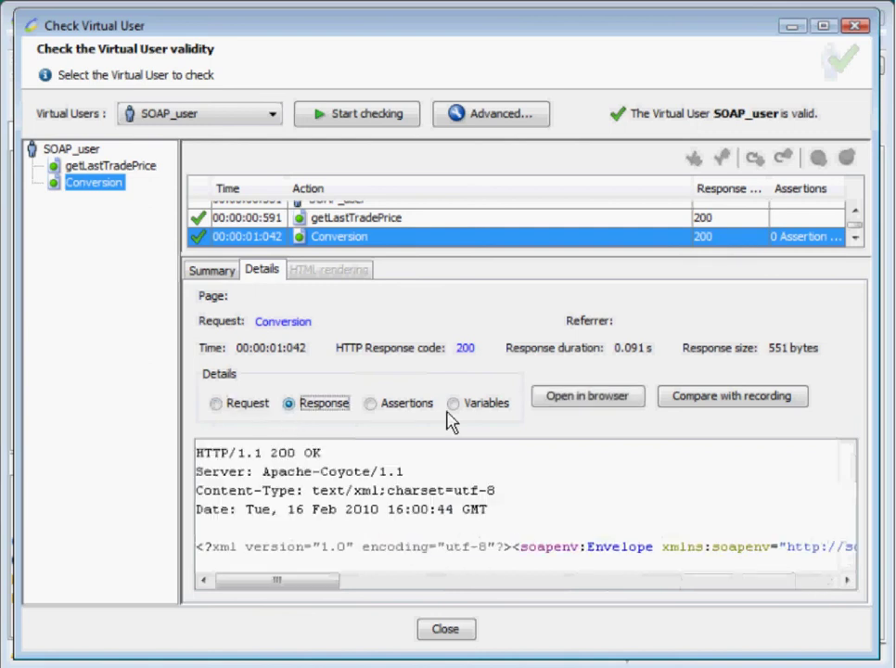
pyautogui.click(831, 582)
pyautogui.click(831, 582)
pyautogui.click(832, 582)
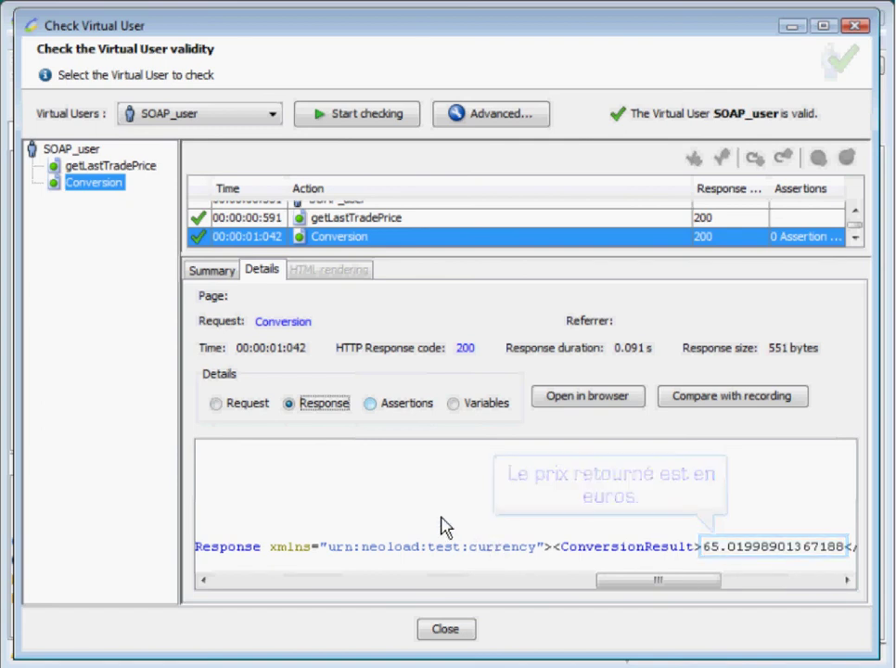
pyautogui.click(371, 404)
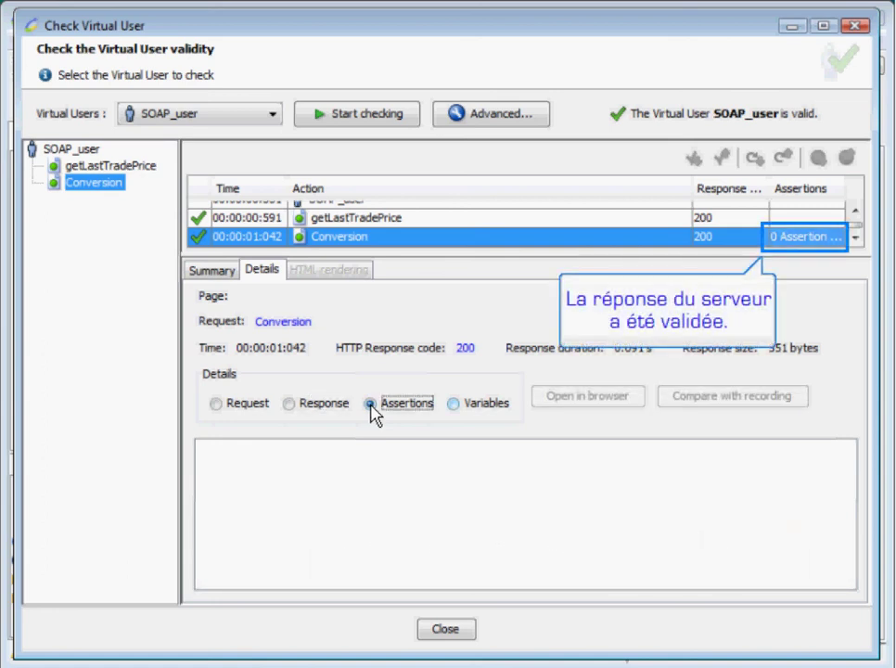
pyautogui.click(439, 631)
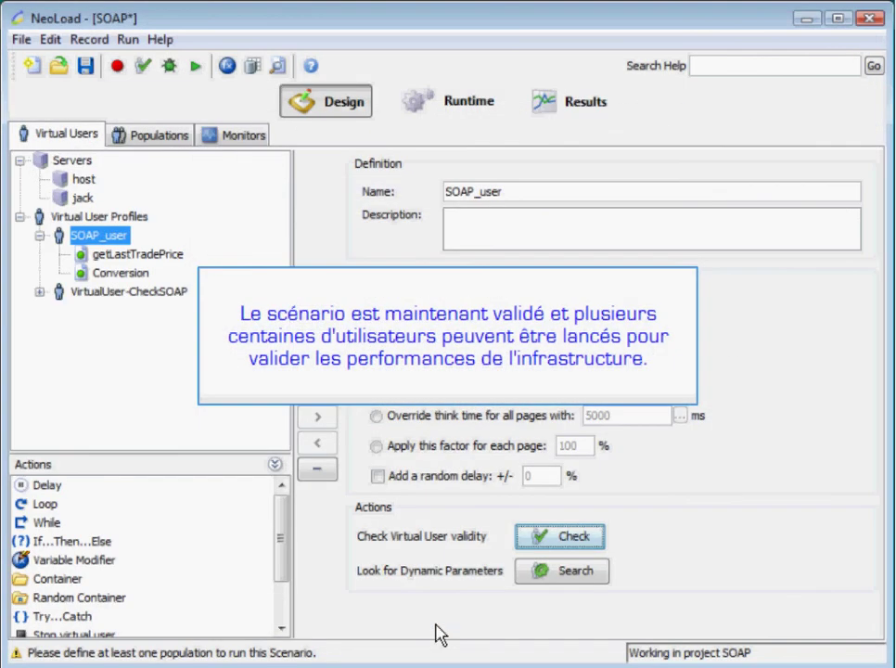